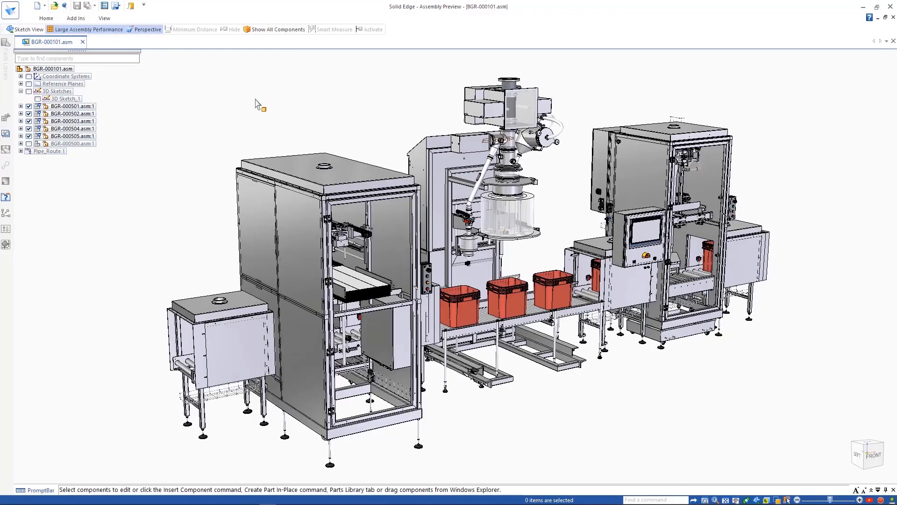
Apply the 02-Main Doser Unit display configuration to the previewed assembly.
key(ctrl+l)
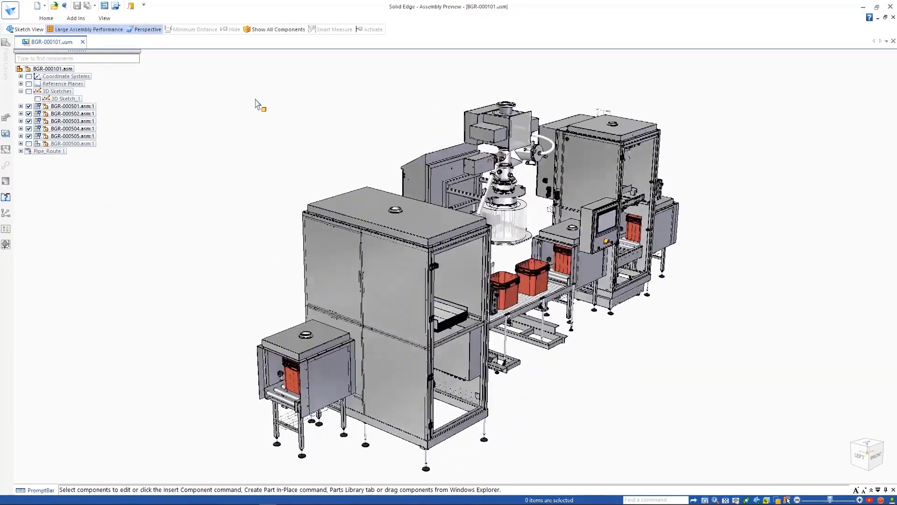
click(46, 19)
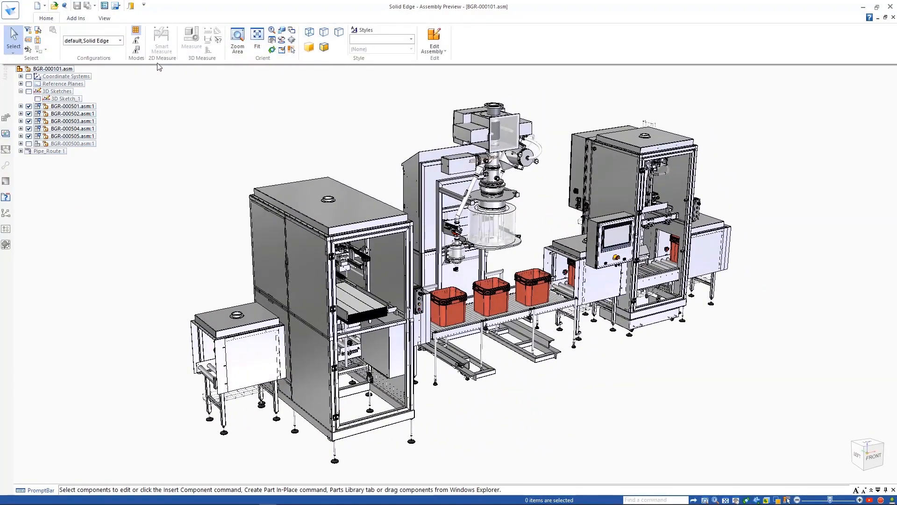
click(121, 43)
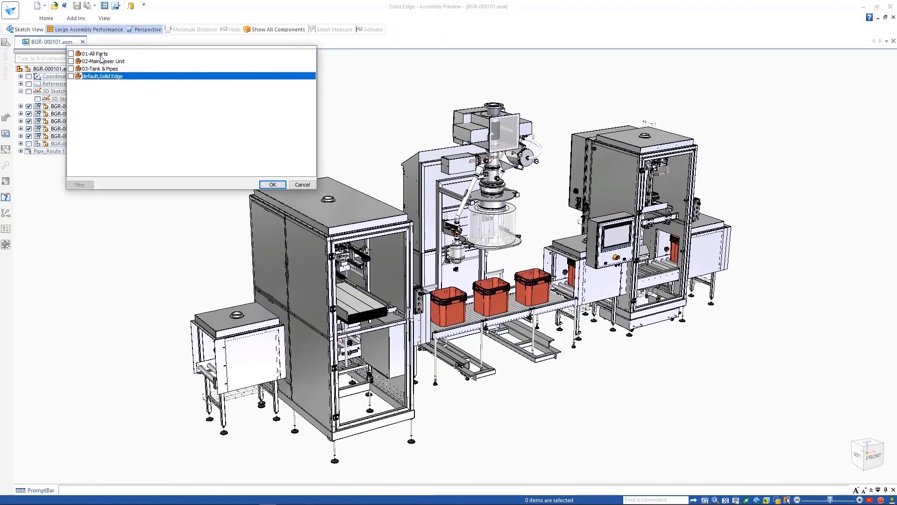
click(102, 62)
click(261, 184)
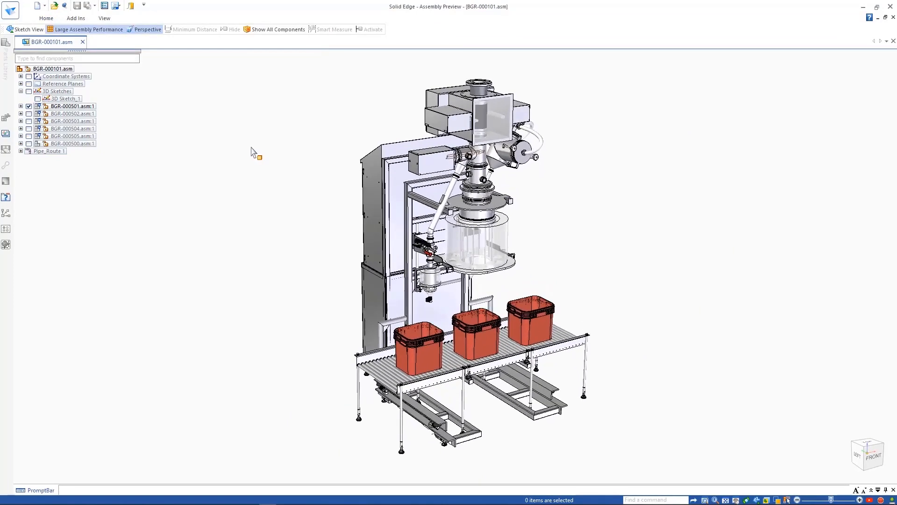
Open the previewed assembly for editing with options, using the Last saved setting.
click(48, 19)
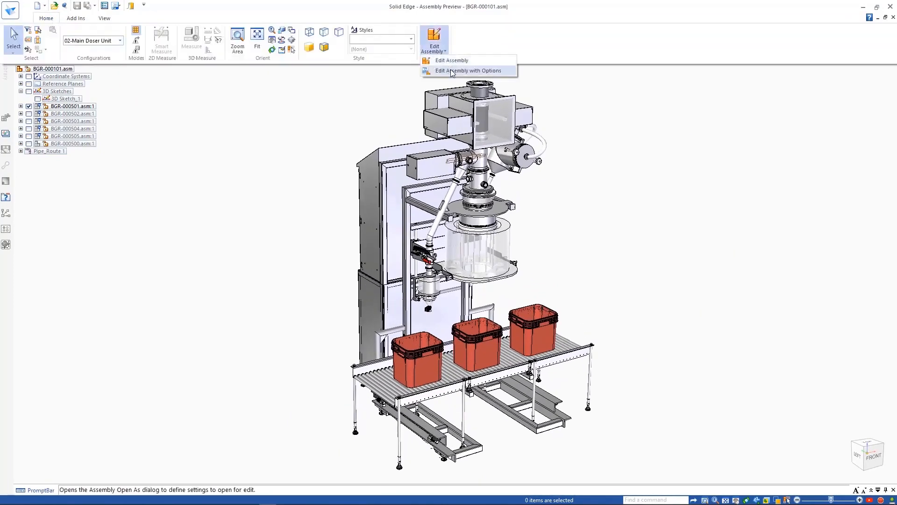
click(451, 70)
click(479, 208)
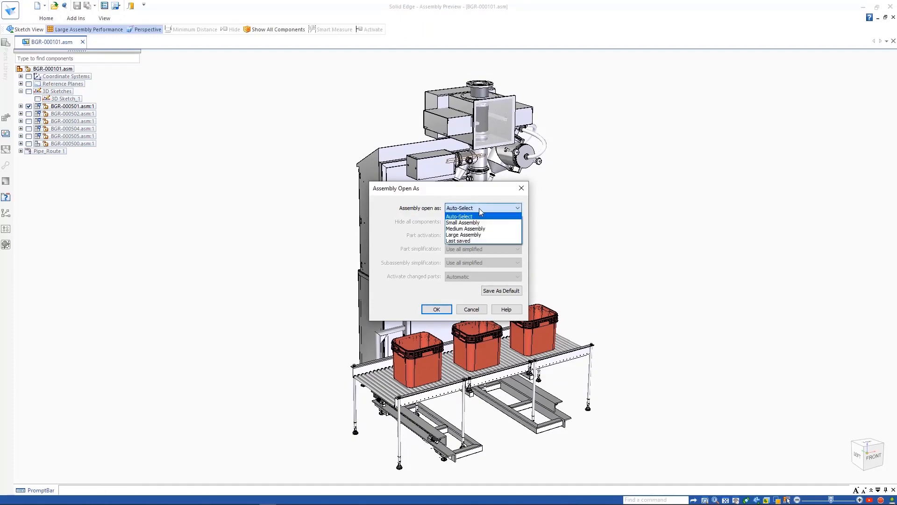
click(469, 241)
click(437, 309)
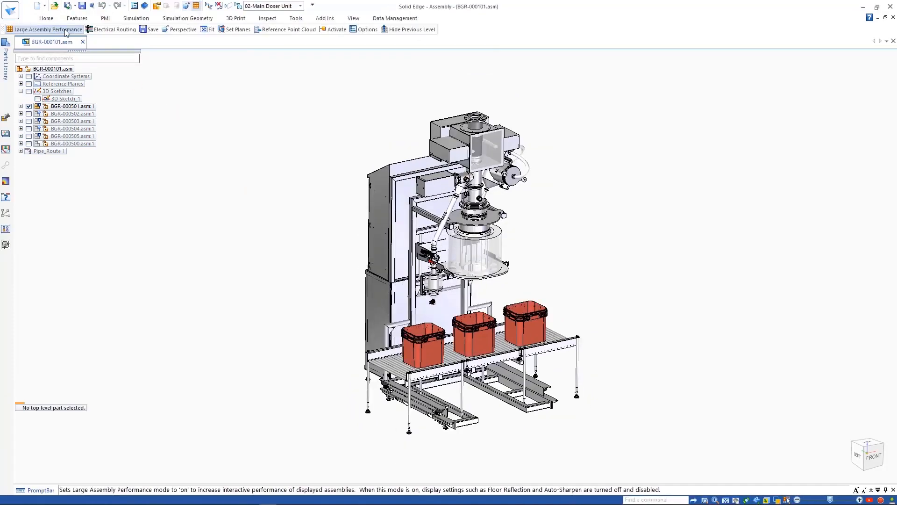
Turn off Large Assembly Performance and edit the frame subassembly BGR-000785.asm in place.
click(46, 30)
right_click(412, 232)
double_click(515, 261)
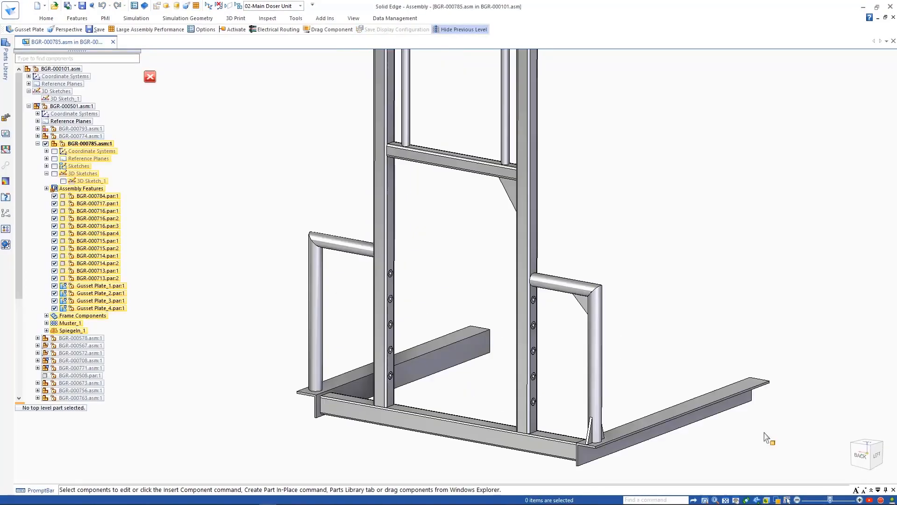
Start a gusset plate with d1 set to 150 mm, d2 to 100 mm and a thickness of 10 mm.
click(46, 18)
click(207, 50)
click(218, 81)
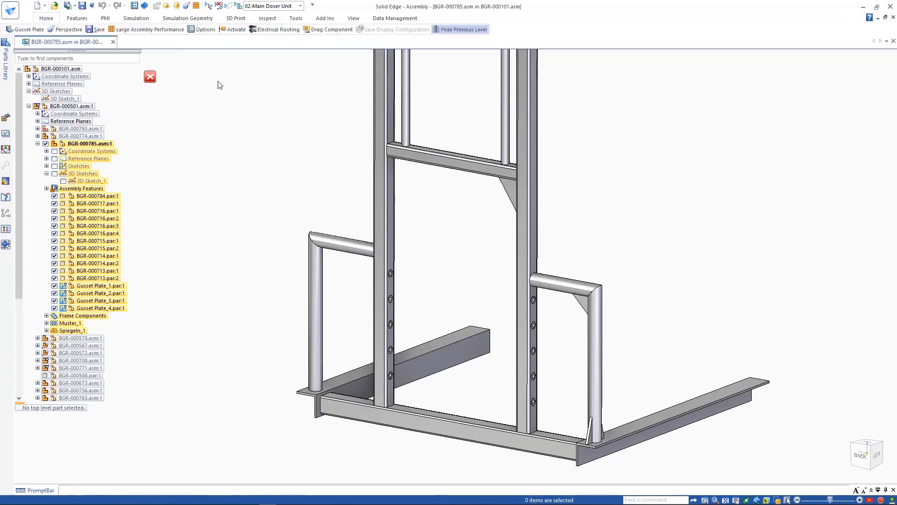
click(206, 120)
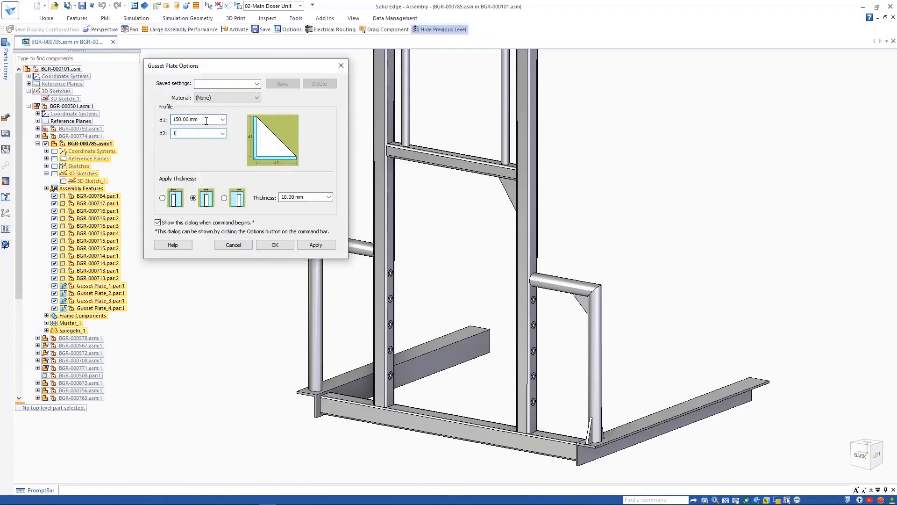
click(275, 245)
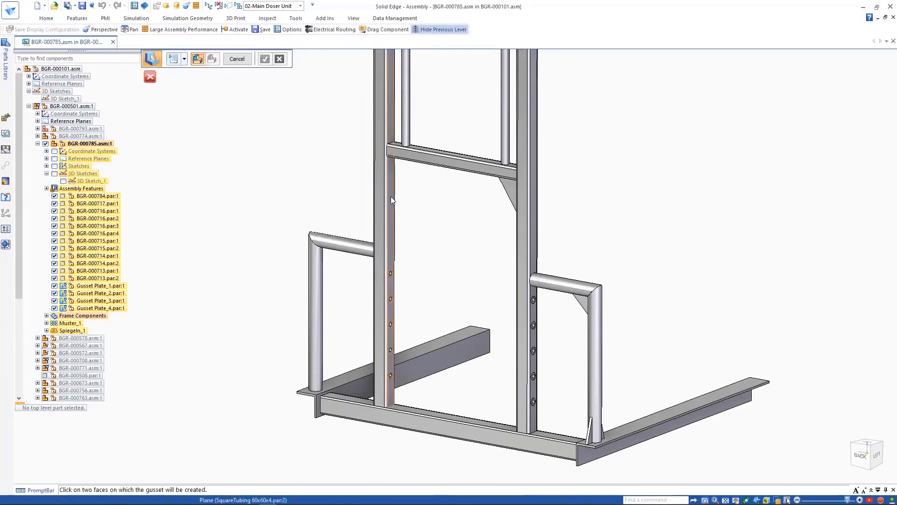
Place the gusset plate, Centered with 0 mm offset, between the left square upright and the underside of the lower crossbar.
click(391, 196)
middle_drag(435, 294, 432, 248)
click(411, 252)
click(272, 67)
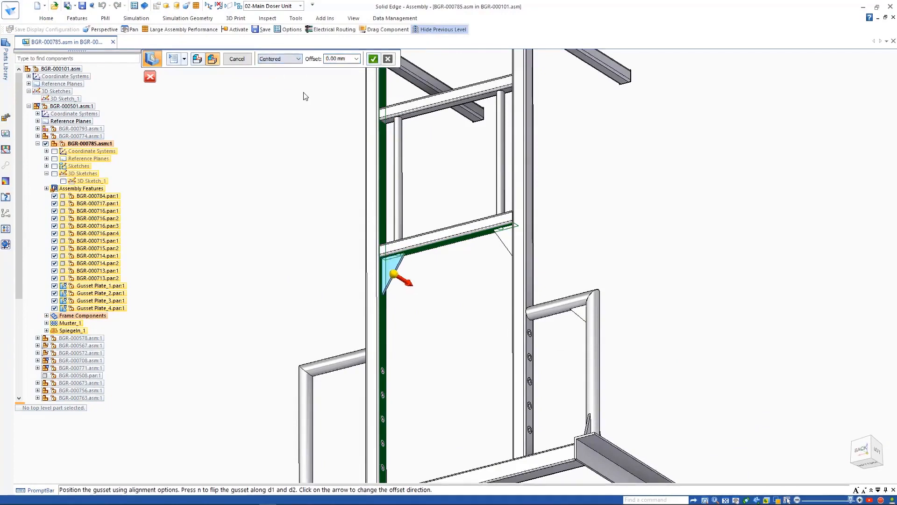
right_click(304, 94)
click(237, 59)
Set the next gusset plate's profile to d1 75 mm and d2 30 mm.
middle_drag(304, 123, 311, 175)
scroll(412, 383, up, 3)
click(173, 59)
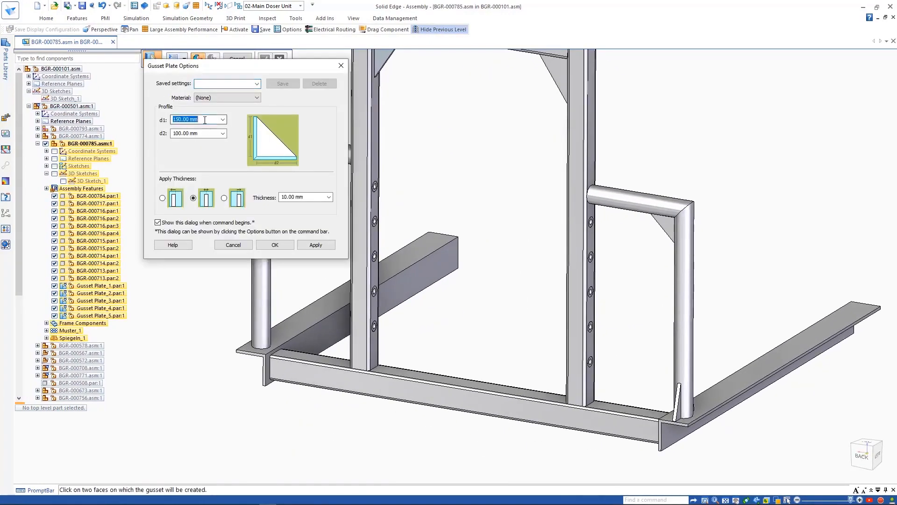
text(30)
click(267, 244)
Place the small gusset plate on the outer side of the left tubular post where it meets the base beam.
click(265, 269)
click(285, 329)
right_click(287, 297)
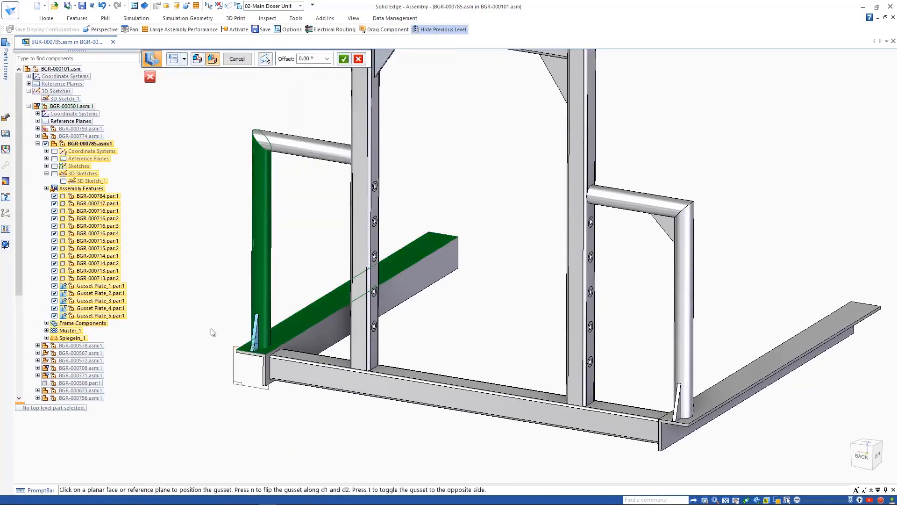
right_click(214, 316)
Add a second 75 by 30 mm gusset plate on the opposite side of the left tubular post's foot.
middle_drag(214, 315, 202, 307)
right_click(201, 306)
click(164, 234)
click(197, 321)
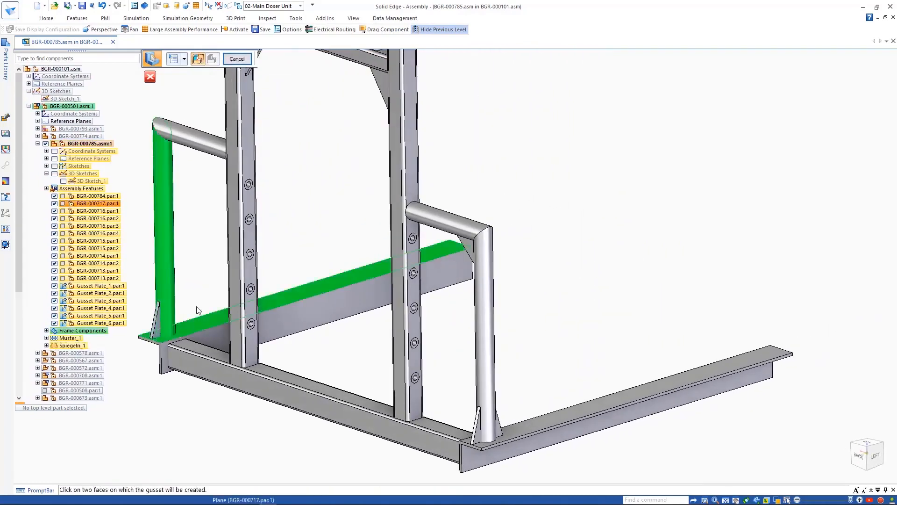
click(162, 353)
click(344, 59)
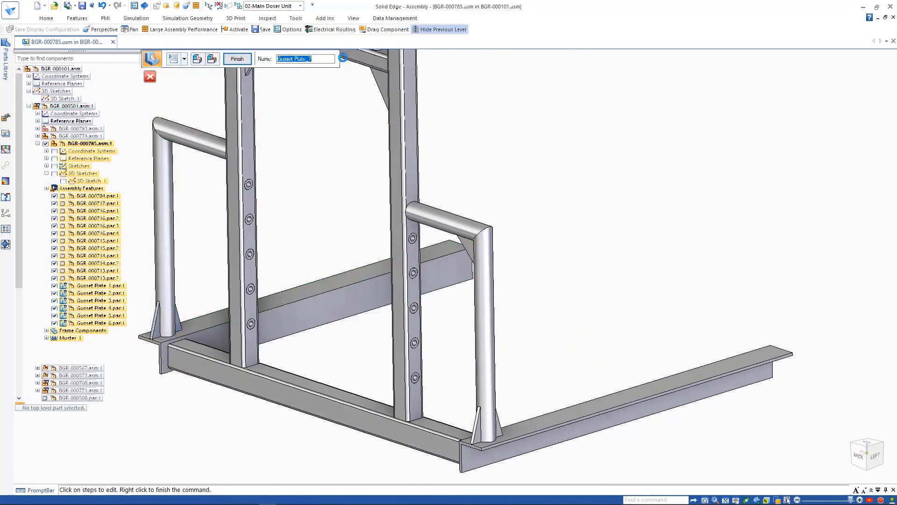
right_click(183, 322)
Add another gusset plate at the upper corner of the left tubular support.
click(174, 59)
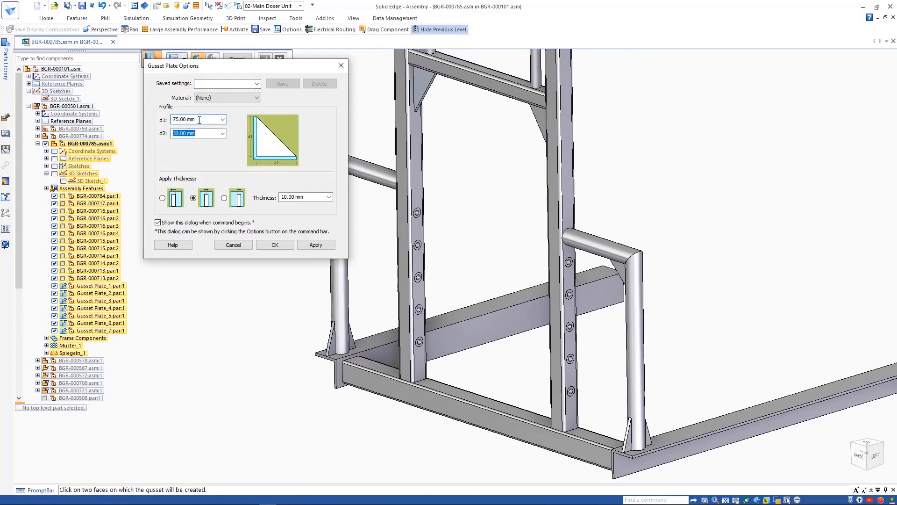
click(275, 245)
click(366, 190)
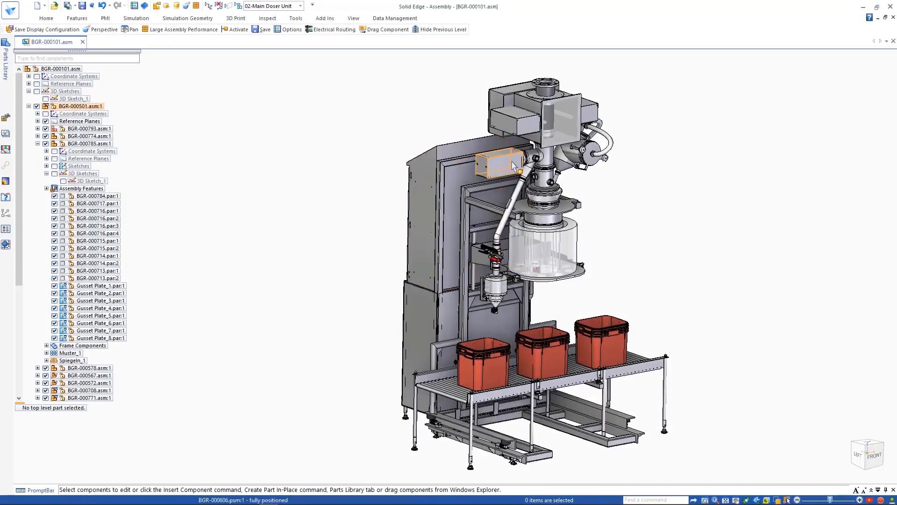
Pick the subassembly BGR-000756.asm from the overlapping components and open it in its own window.
right_click(512, 162)
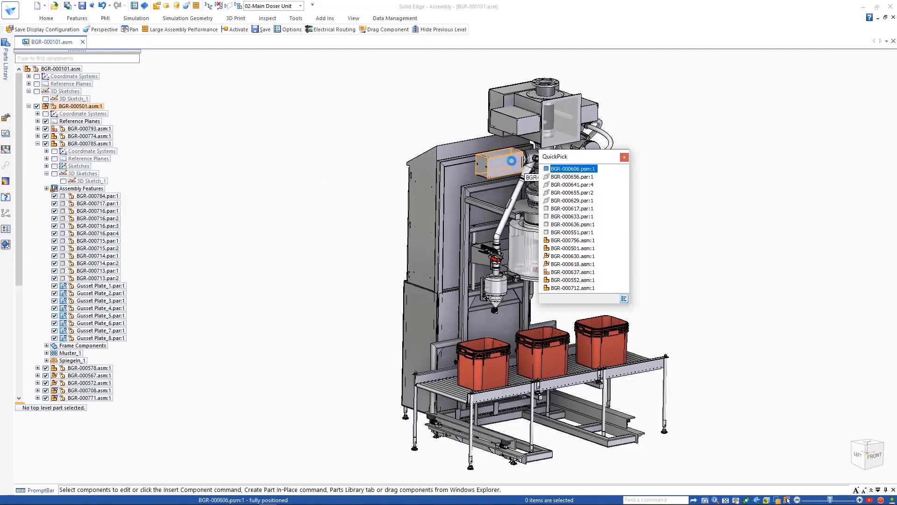
click(572, 240)
right_click(608, 212)
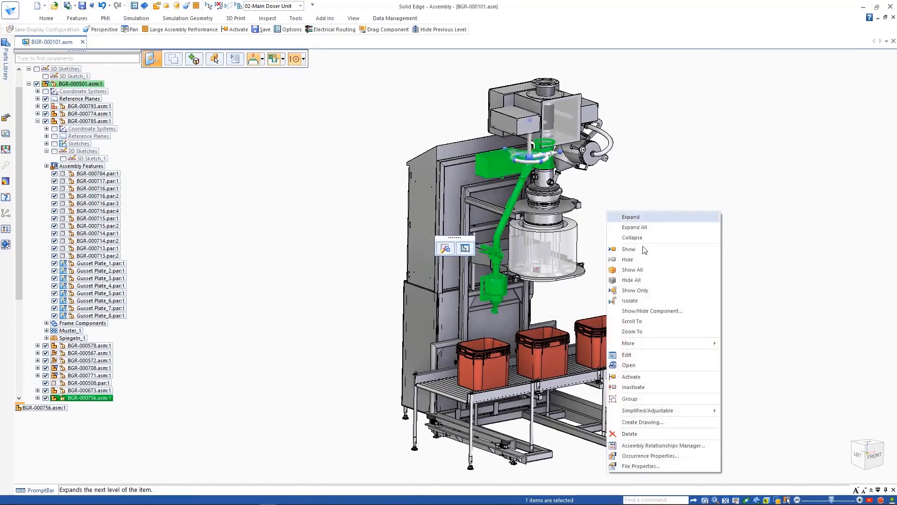
click(628, 365)
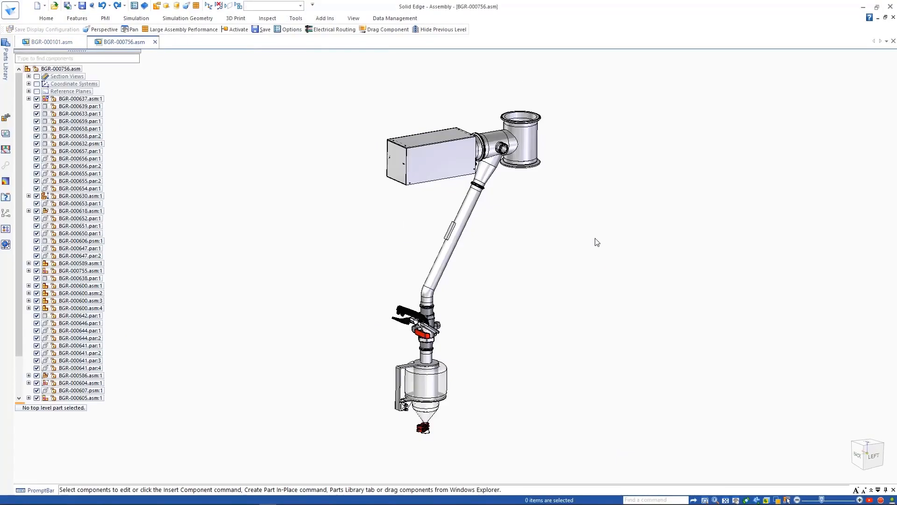
Apply the 02-Internal Components display configuration and expand the internal components of BGR-003001.asm.
click(300, 5)
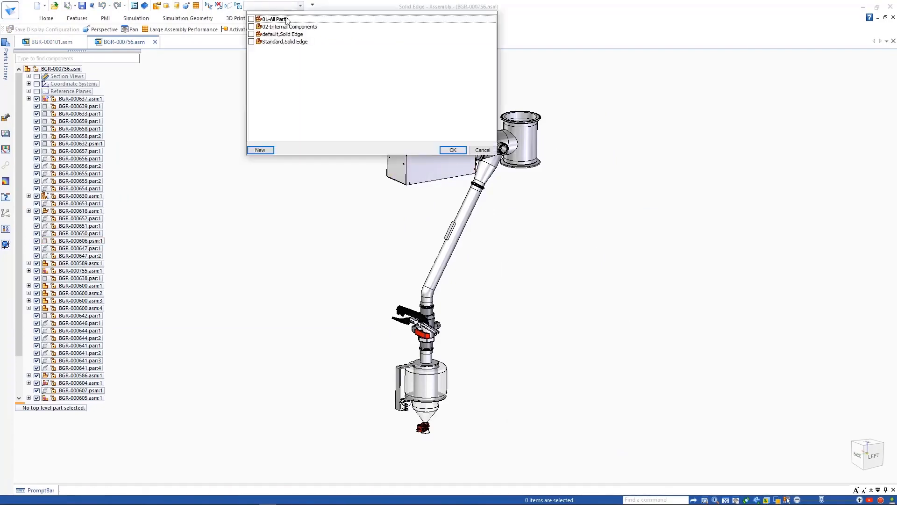
click(450, 149)
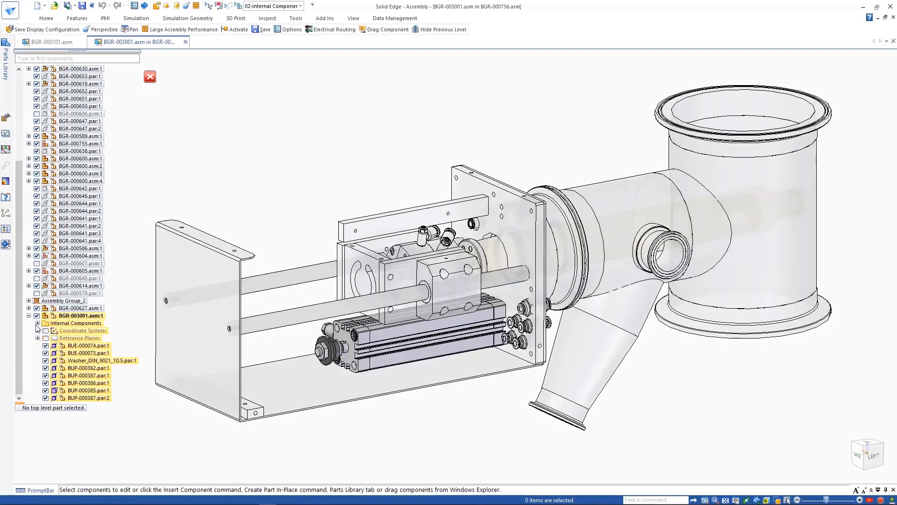
click(38, 323)
scroll(87, 278, down, 3)
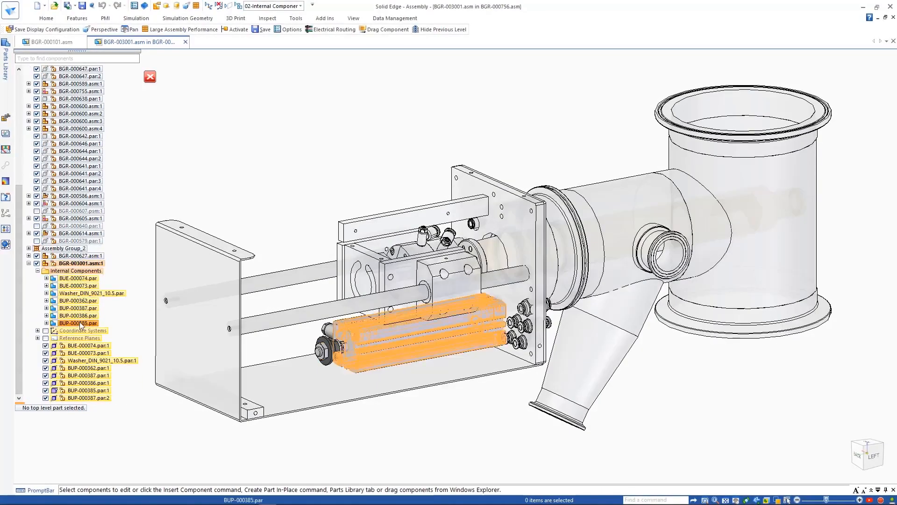
Create an internal Sheet Metal component BGR-003002 in BGR-003001.asm with material Stainless Steel, 316, and edit it in place.
click(46, 18)
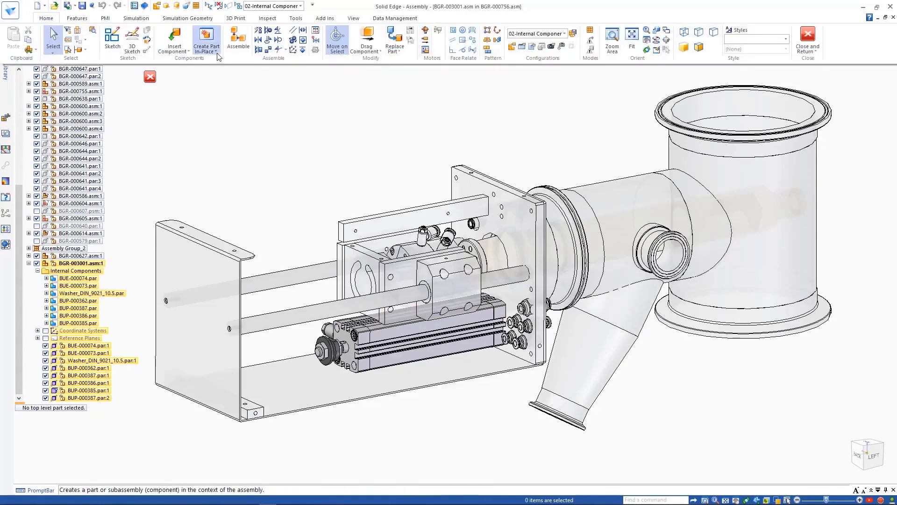
click(233, 74)
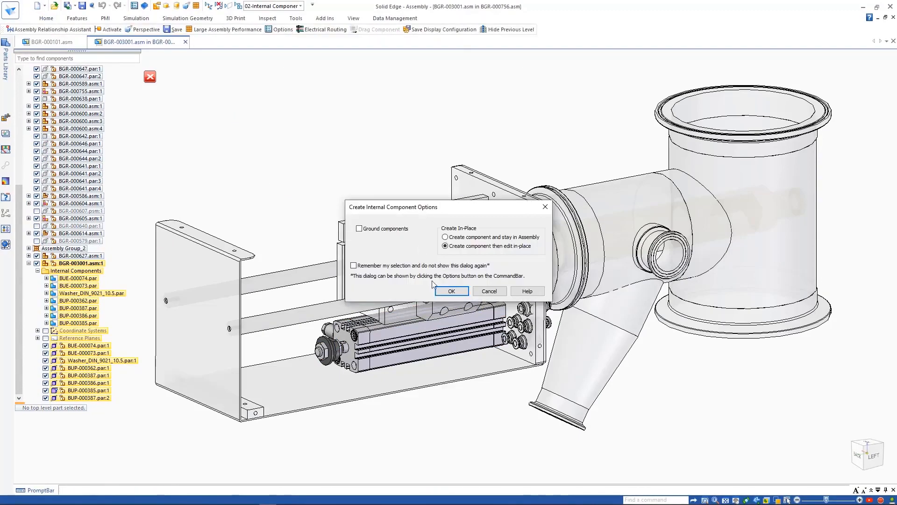
key(Return)
click(228, 62)
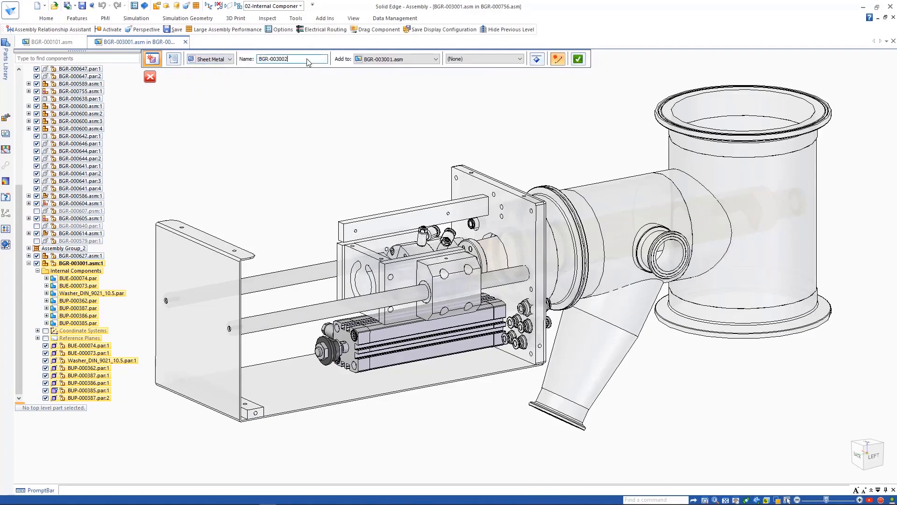
click(518, 59)
click(495, 74)
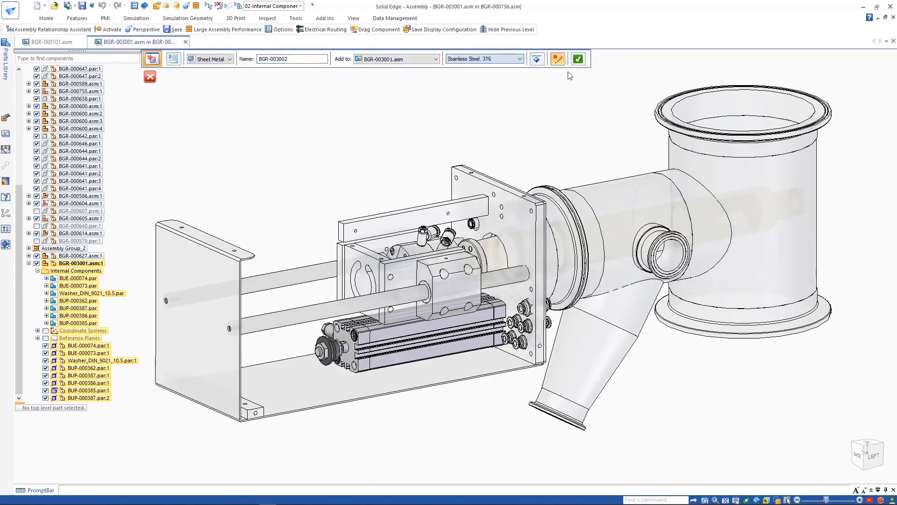
key(Return)
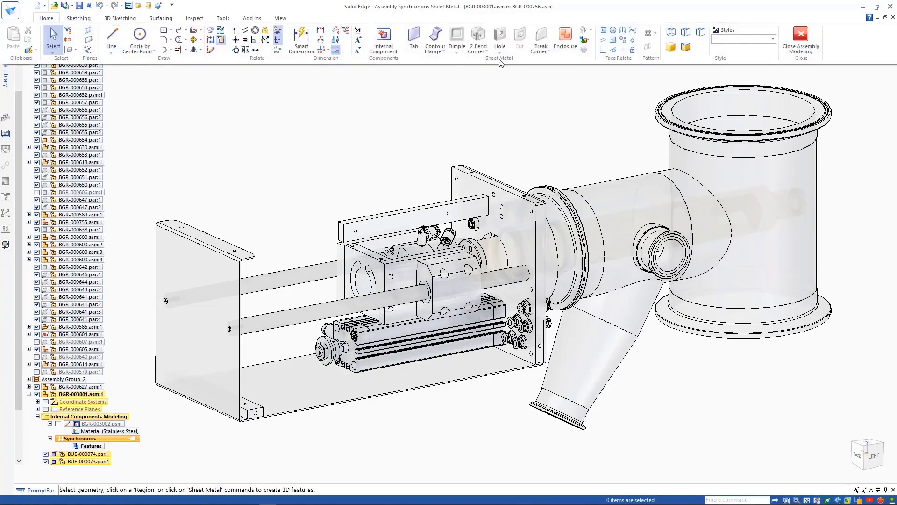
Sketch the bracket profile in side view: a 43.5 mm horizontal line, a 66 mm vertical line, a slanted connector and a vertical line at the cylinder rod.
click(111, 38)
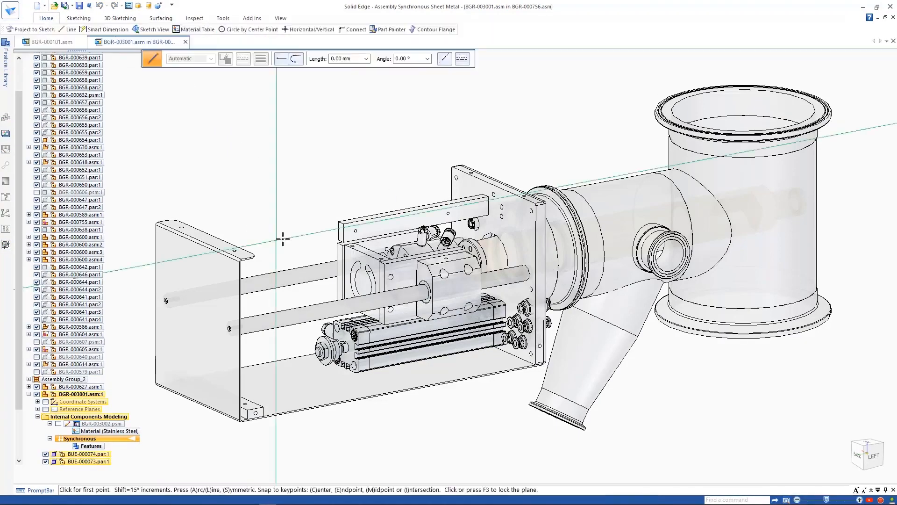
key(ctrl+h)
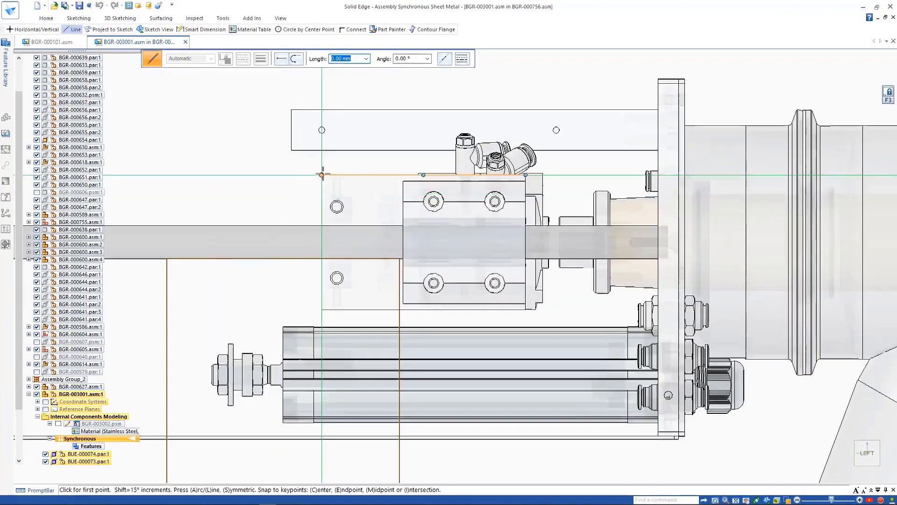
click(321, 174)
click(410, 175)
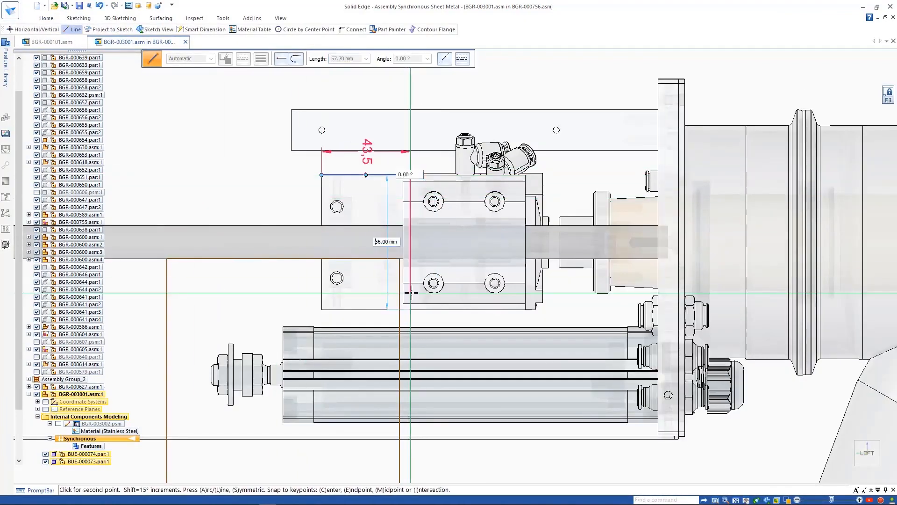
click(411, 309)
click(238, 420)
key(Escape)
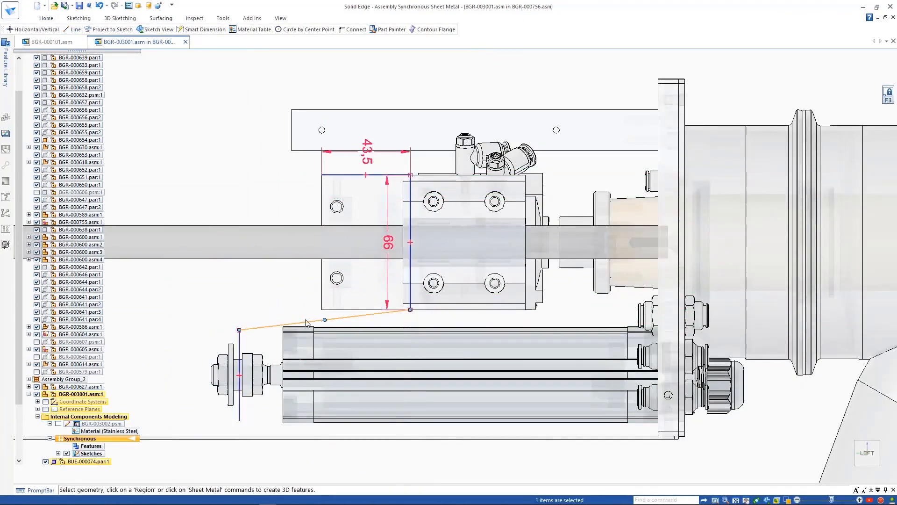
Make the slanted connector line in the bracket profile horizontal and set its length to 85 mm.
click(306, 322)
click(337, 296)
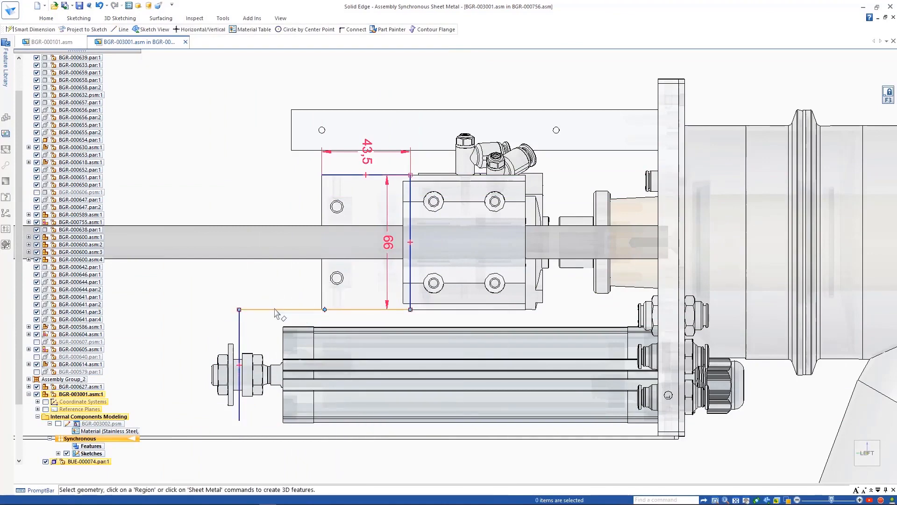
click(285, 286)
click(296, 320)
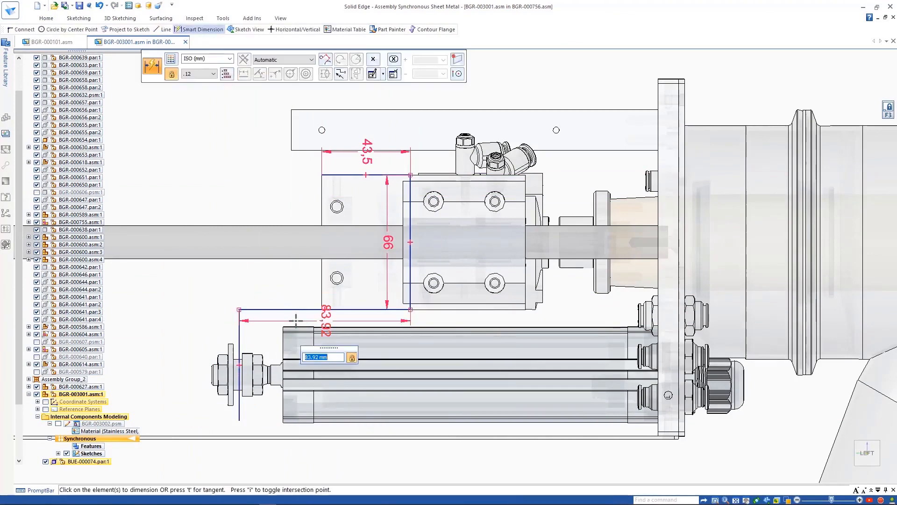
Dimension the lower vertical profile line at the cylinder rod and set its length to 47 mm.
click(239, 323)
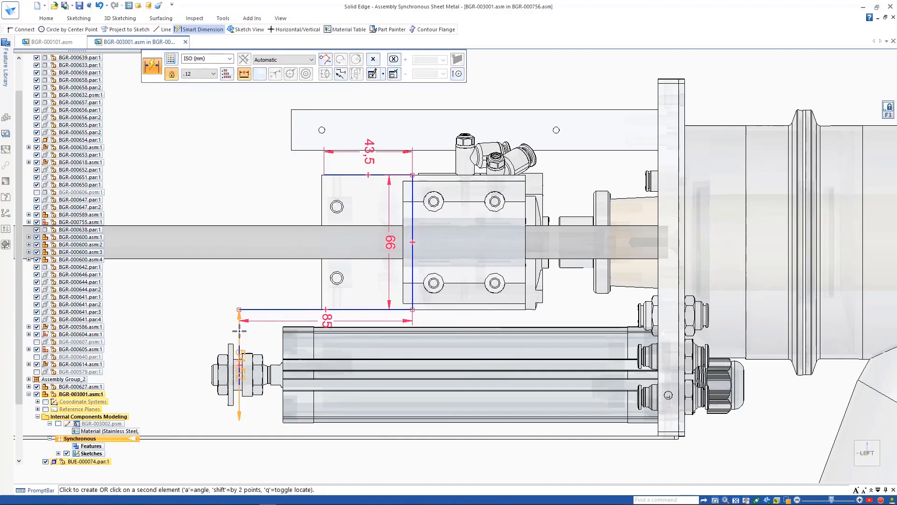
click(199, 339)
text(47)
key(Escape)
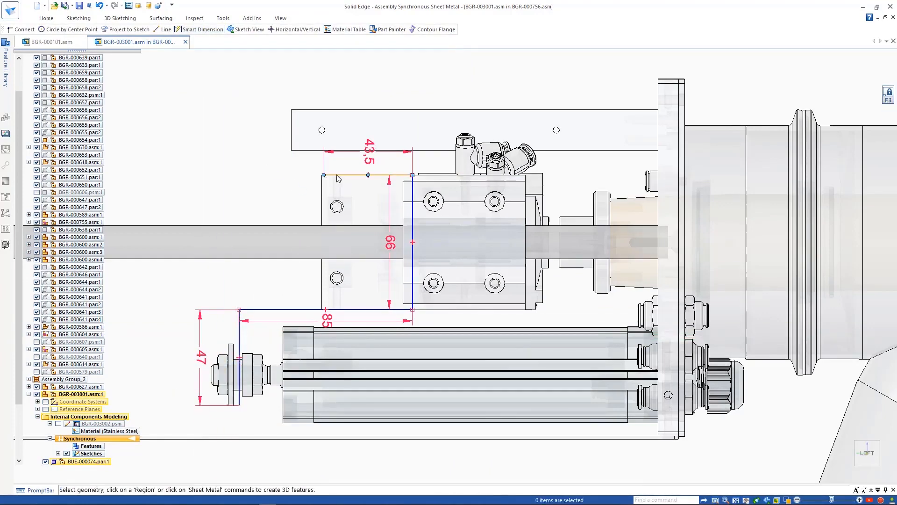
Connect the free end of the upper horizontal profile line to the corner of the slotted block.
click(338, 177)
click(333, 152)
click(324, 175)
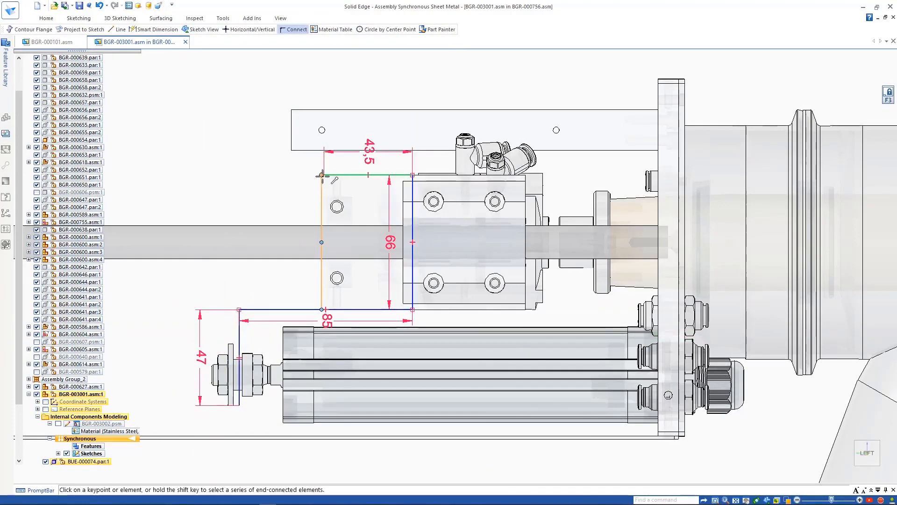
click(322, 175)
key(Escape)
Create a contour flange from the stepped bracket profile, extending it across the width of the block.
middle_drag(274, 179, 304, 186)
right_drag(307, 176, 312, 198)
click(441, 310)
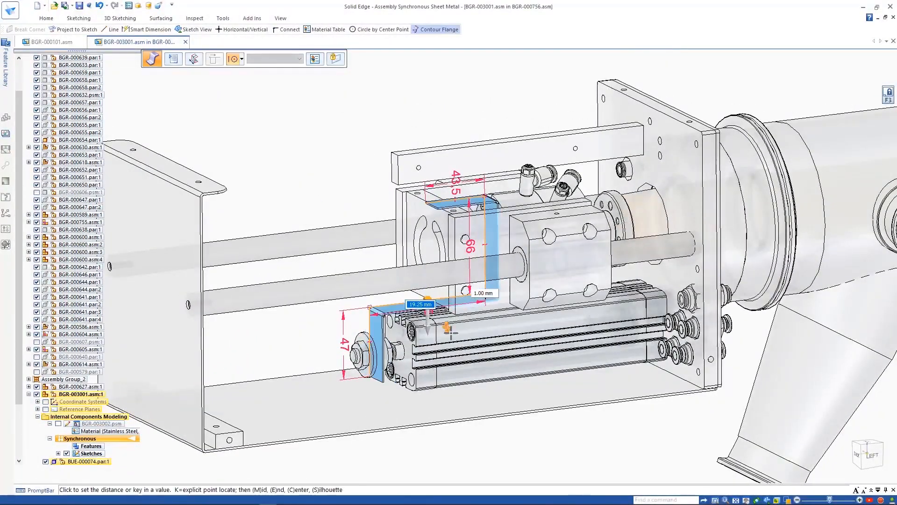
click(336, 287)
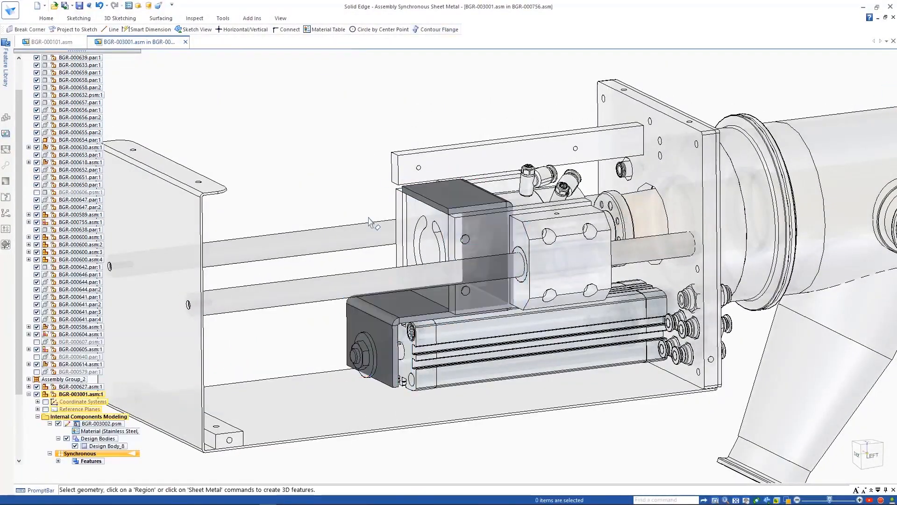
Round the outer corners of the bracket's upper and lower end flanges with Break Corner.
right_click(333, 194)
click(46, 18)
click(417, 39)
click(403, 188)
click(452, 213)
right_click(294, 146)
Project the rod circle onto the lower front flange and sketch a 25 mm diameter circle above it.
right_drag(294, 145, 357, 186)
click(377, 323)
click(424, 306)
click(354, 349)
click(369, 258)
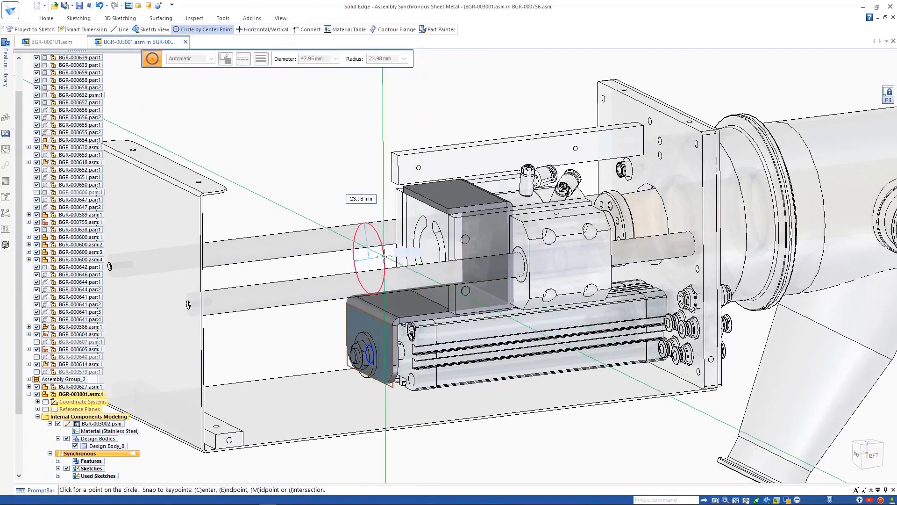
text(25)
key(Return)
key(Escape)
Cut the projected rod circle and the 25 mm circle through the bracket.
scroll(369, 281, up, 4)
middle_drag(369, 281, 401, 285)
click(409, 432)
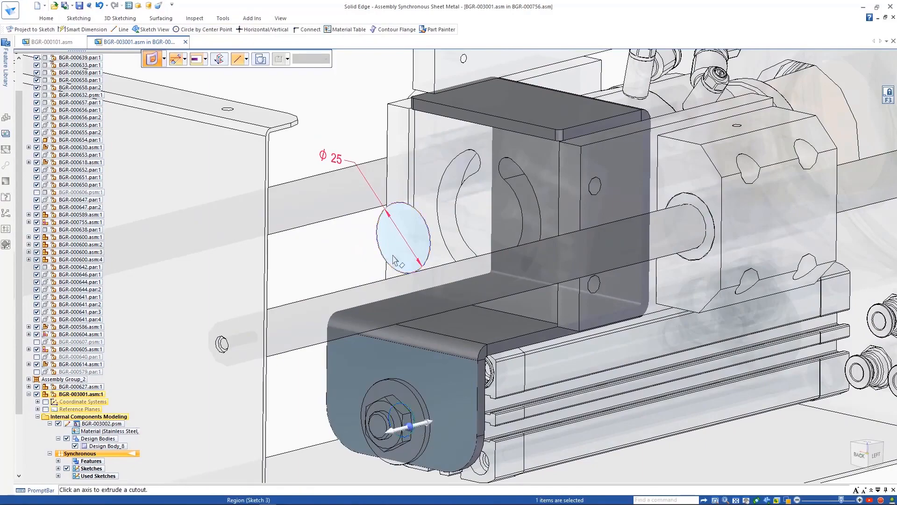
ctrl+click(395, 260)
click(424, 421)
click(641, 324)
Project the block's two mounting hole circles onto the bracket's top flange.
right_drag(341, 253, 380, 254)
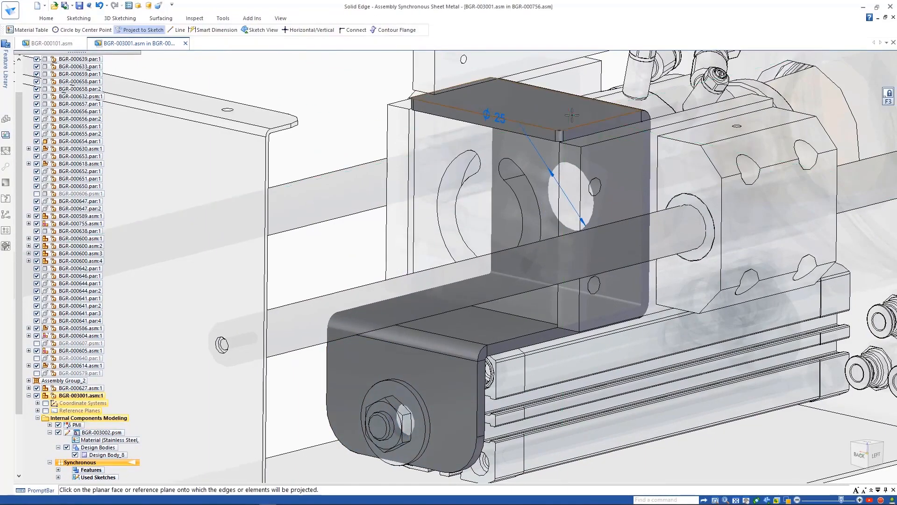
click(535, 104)
click(425, 307)
mouse_move(523, 84)
middle_down()
mouse_move(547, 105)
mouse_move(575, 196)
middle_up()
click(578, 370)
click(438, 250)
key(Escape)
Cut the two projected mounting holes through the bracket's top flange.
scroll(438, 250, up, 4)
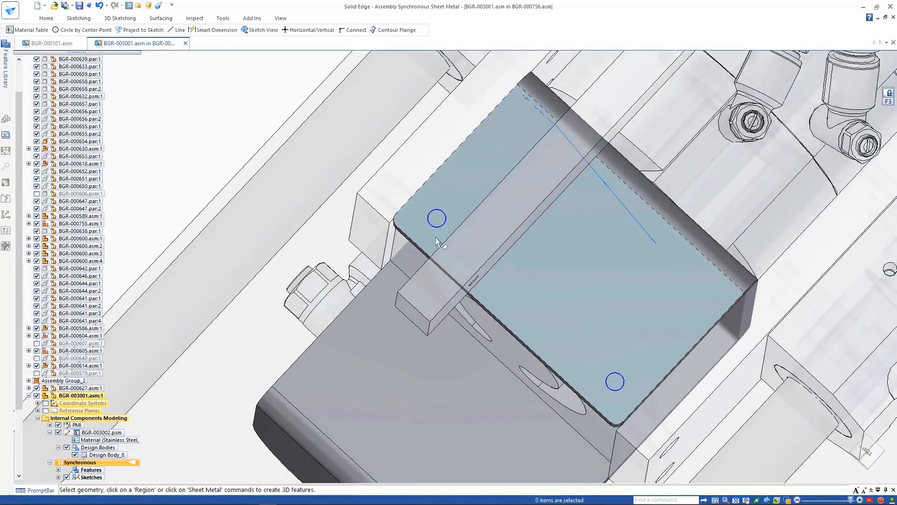
click(428, 187)
ctrl+click(672, 407)
middle_drag(561, 312, 507, 214)
click(443, 188)
click(439, 254)
right_click(325, 186)
scroll(327, 184, down, 7)
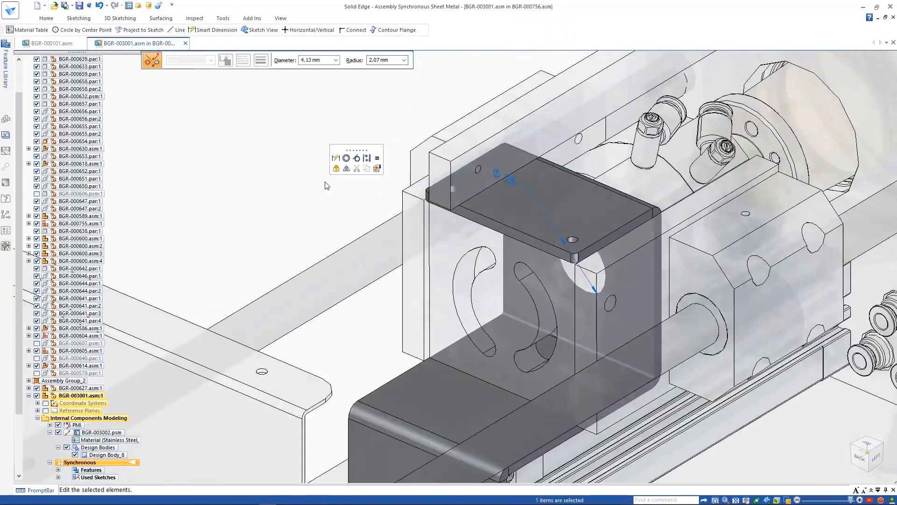
Review the gage properties in the Material Table and apply Stainless Steel, 304 to the bracket.
drag(19, 276, 19, 341)
key(Escape)
right_click(117, 369)
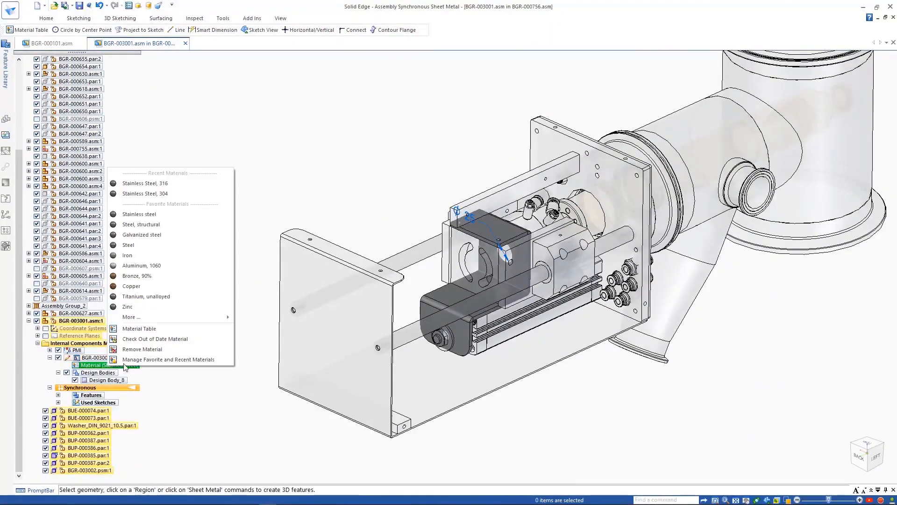
click(145, 331)
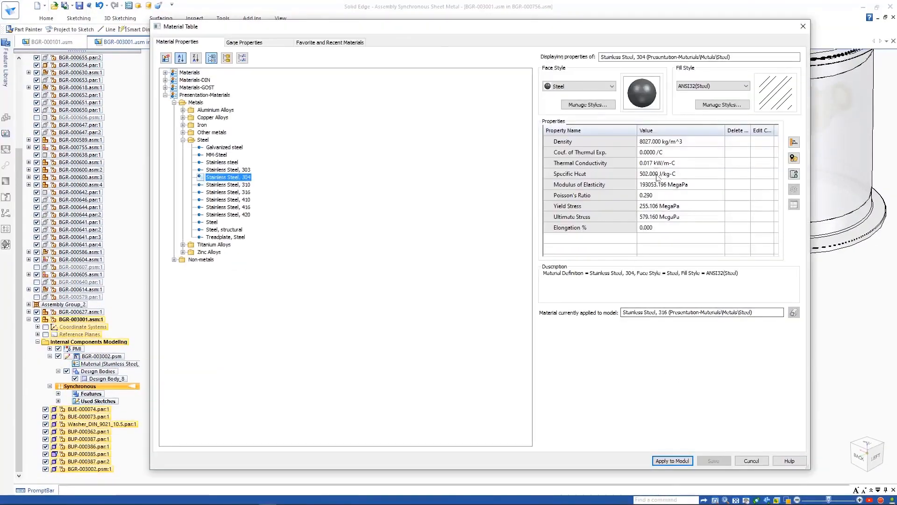
click(244, 42)
click(672, 461)
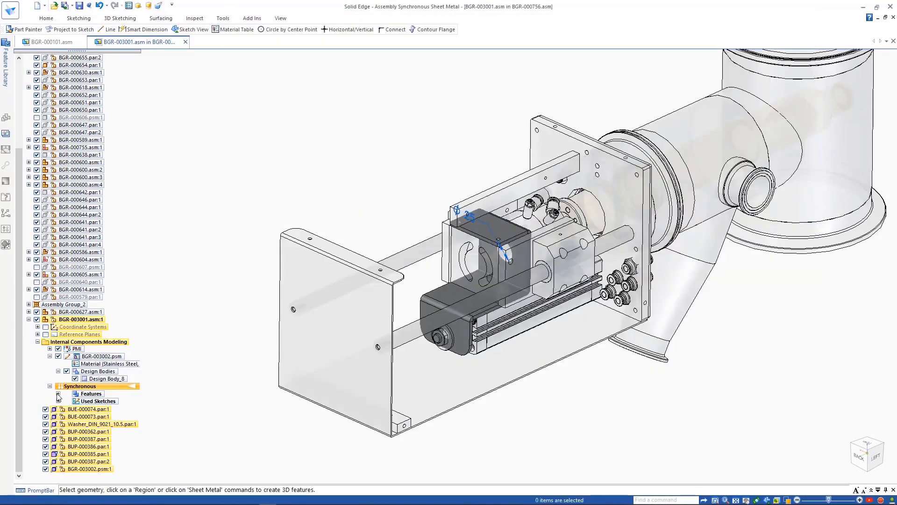
Expand the bracket's synchronous feature list and leave assembly modeling.
click(58, 394)
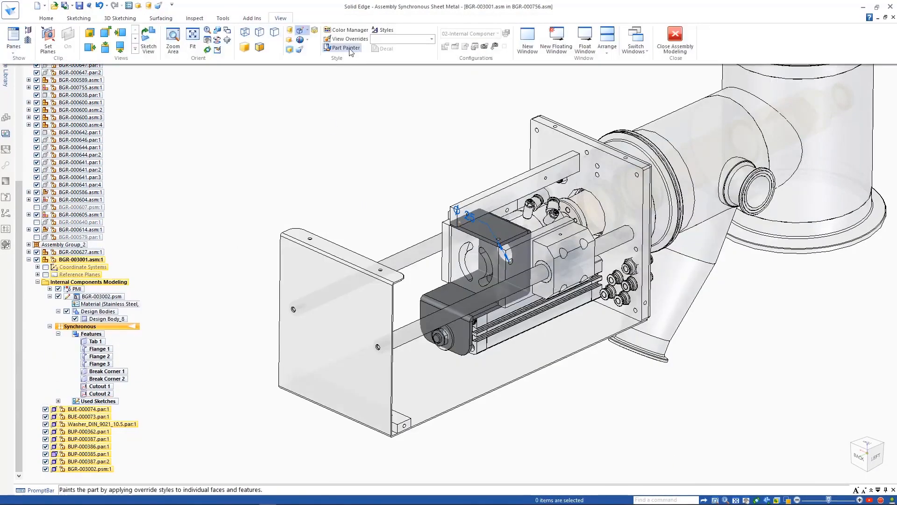
click(47, 18)
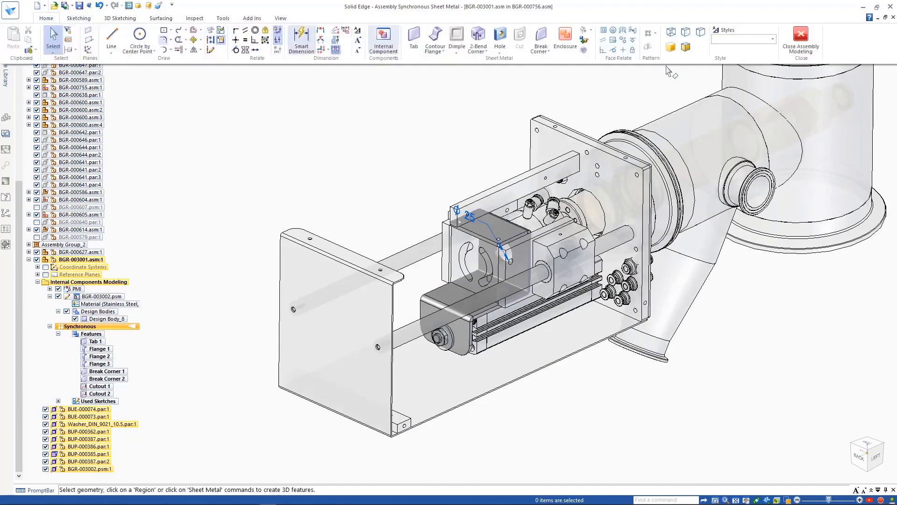
click(801, 40)
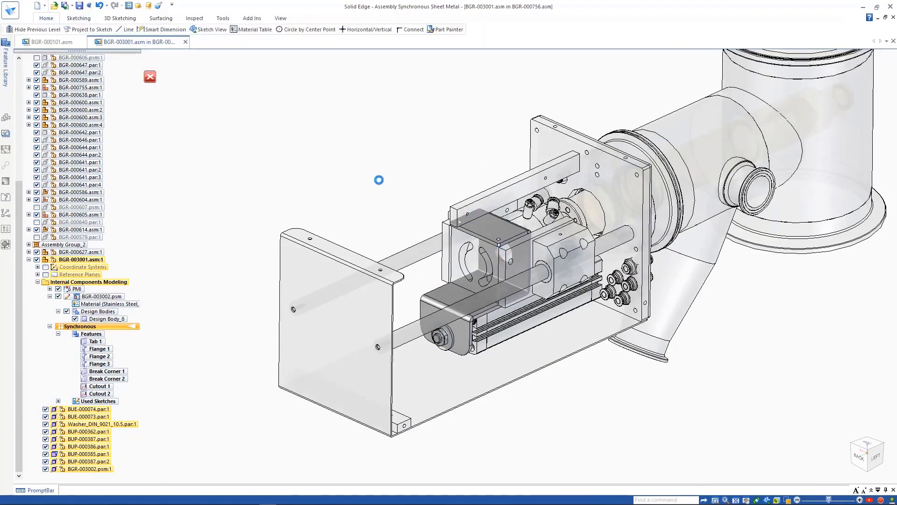
Run the Relationship Assistant against the parts currently shown and accept the proposed relationships for the cylinder parts and bracket.
click(66, 32)
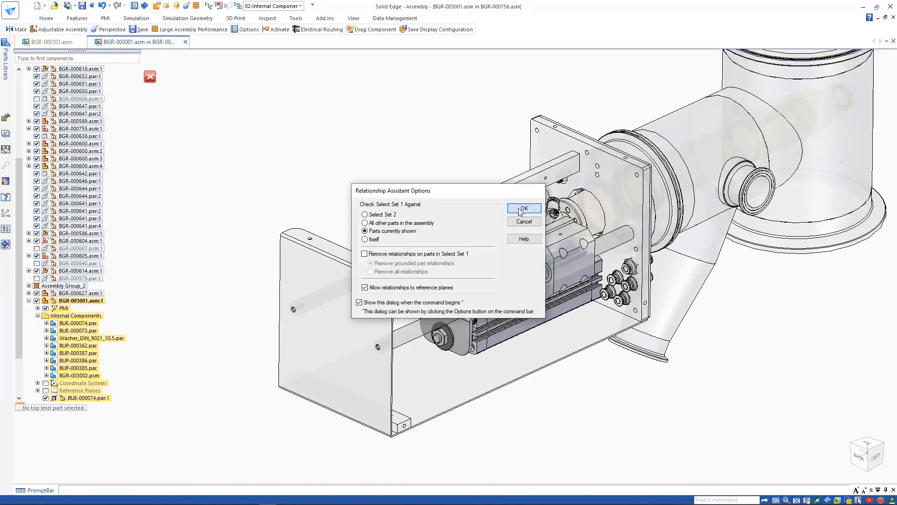
click(523, 209)
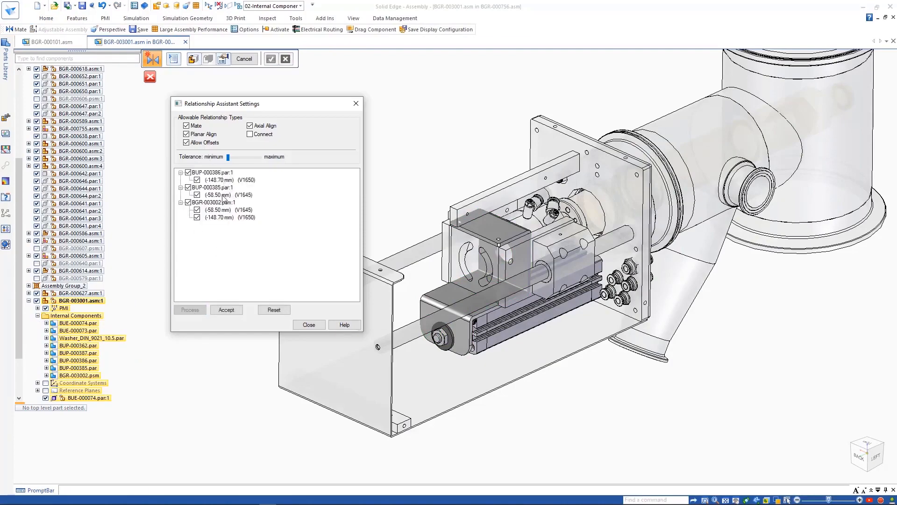
click(228, 310)
click(309, 324)
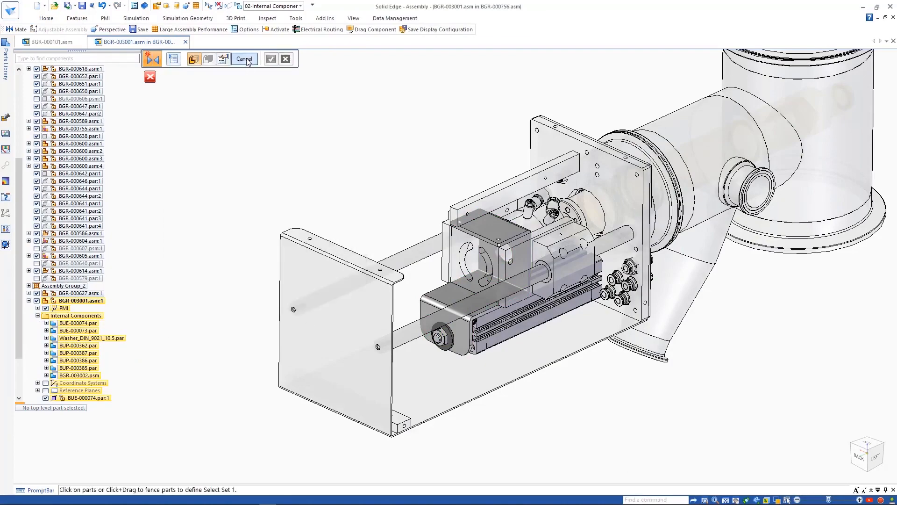
Return to BGR-000756.asm and shift the slide mechanism linearly by about 20 mm with Drag Component.
right_click(286, 145)
click(272, 136)
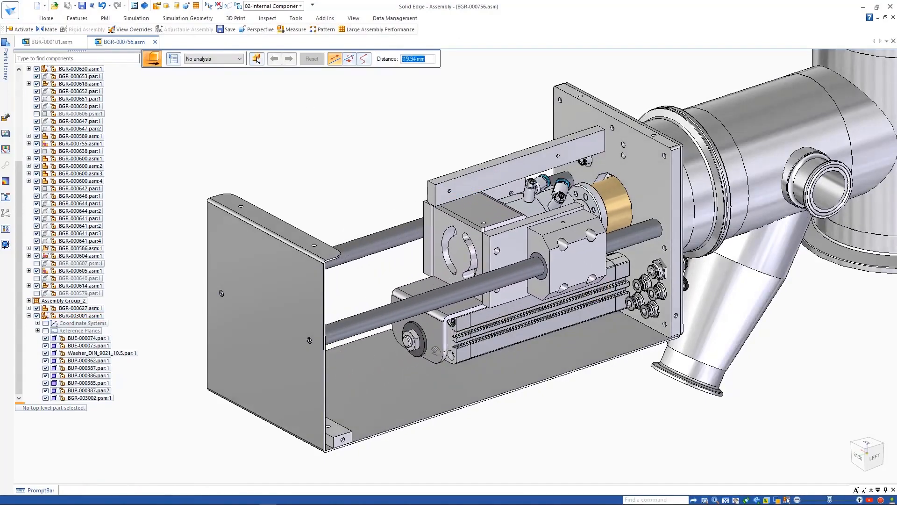
key(Escape)
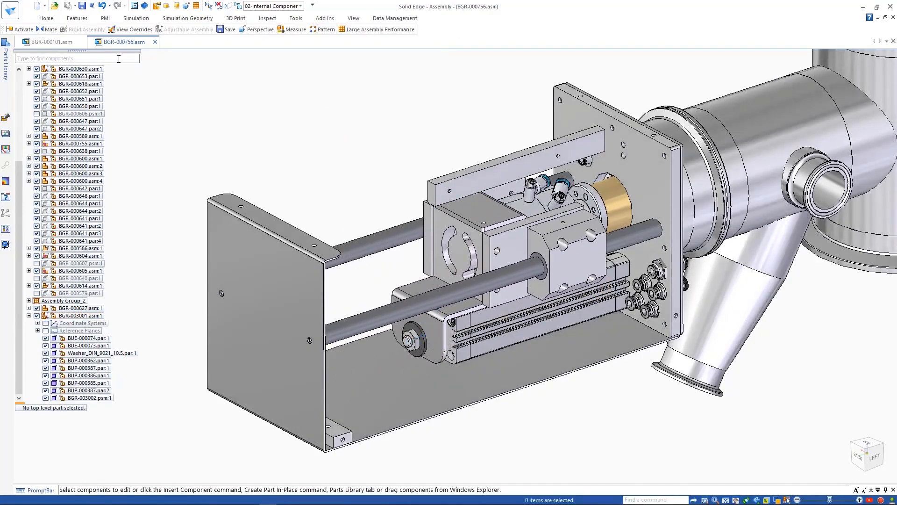
Search for BGR-000652.par:1 in the assembly and open the part in its own window.
text(B)
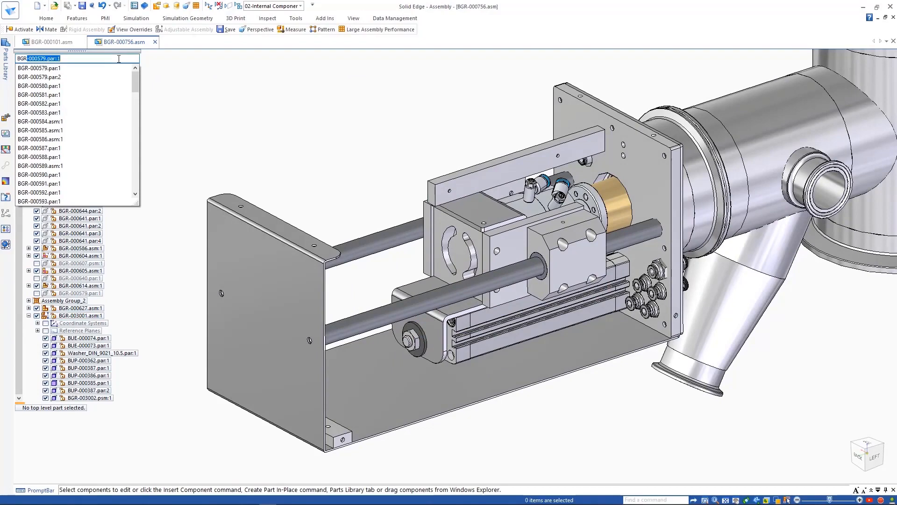
text(GR-000652)
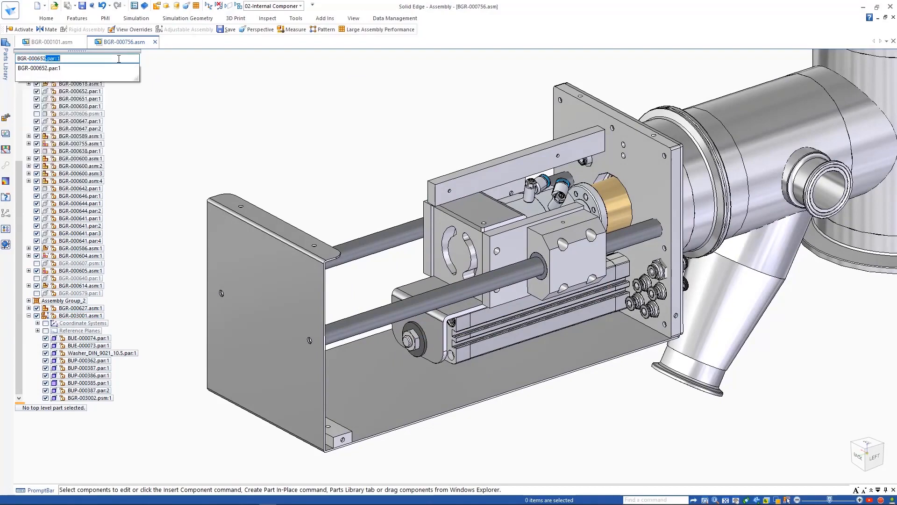
key(Return)
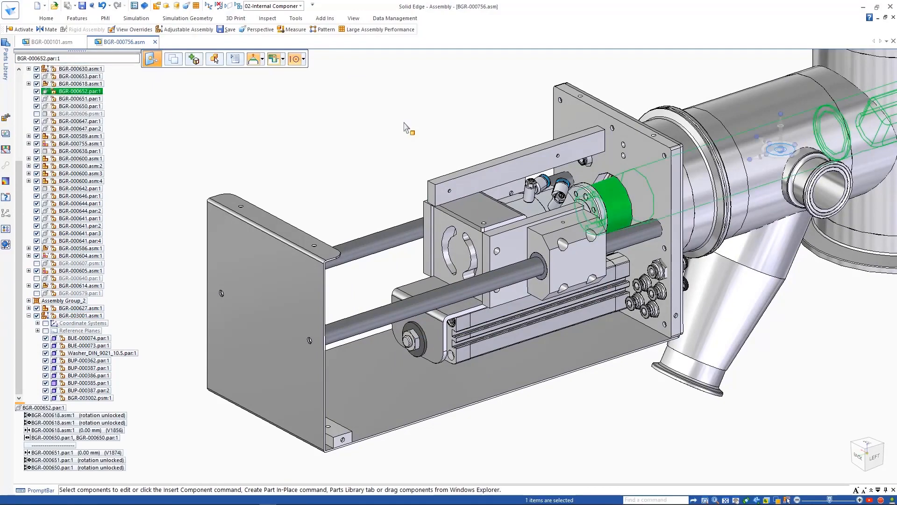
right_click(424, 145)
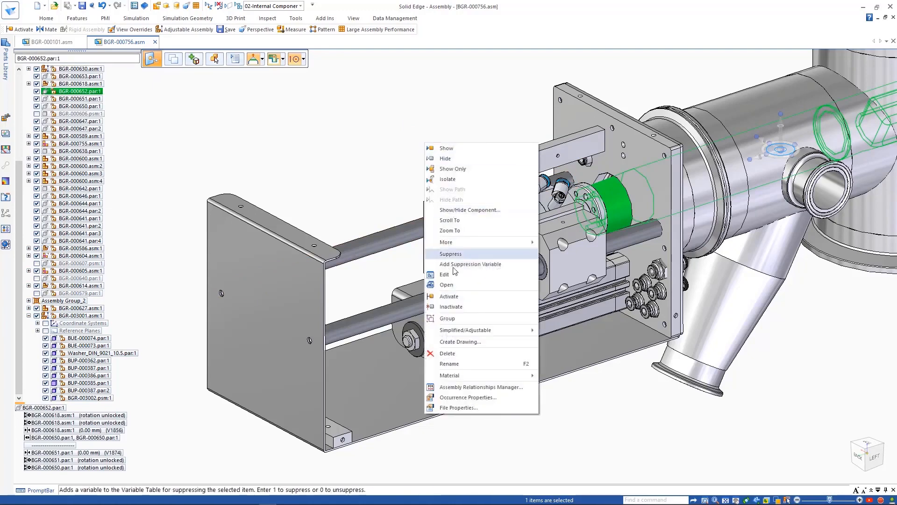
click(456, 286)
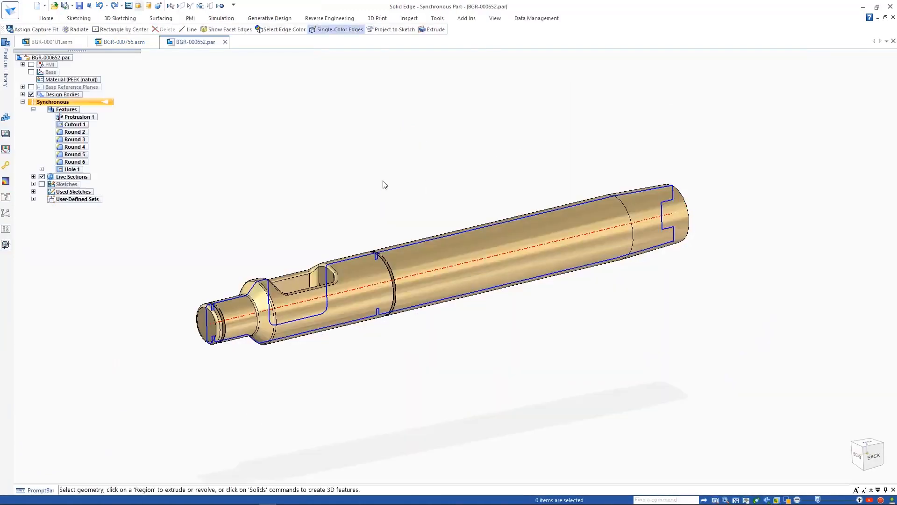
Start Radiate on the shaft and select the slotted section's cylindrical face together with all its coaxial faces.
click(45, 19)
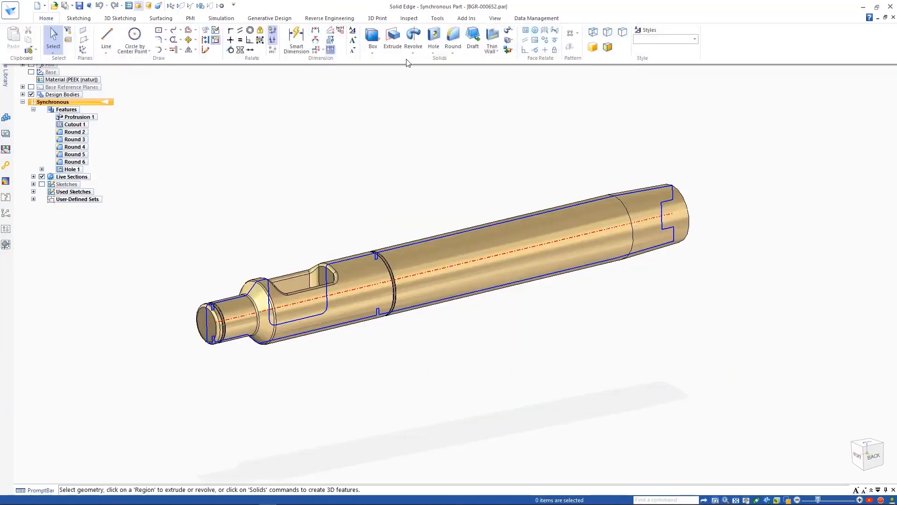
click(427, 70)
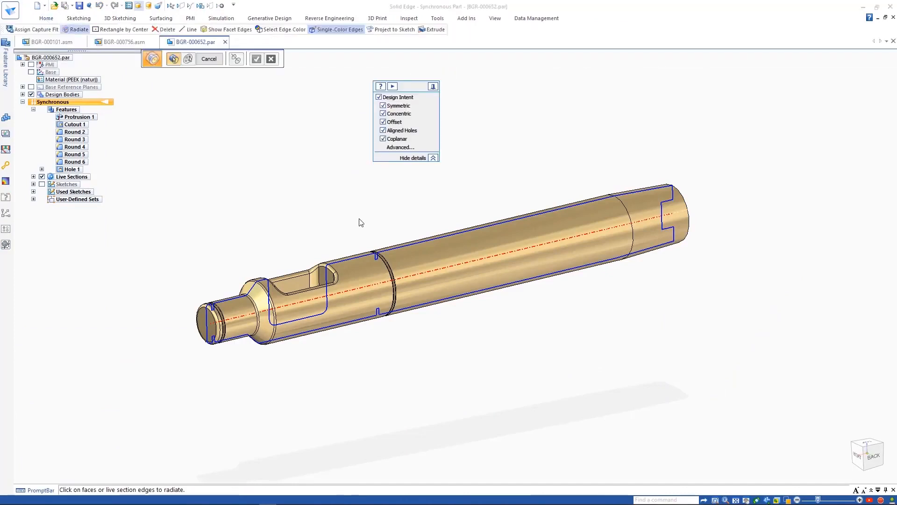
click(356, 268)
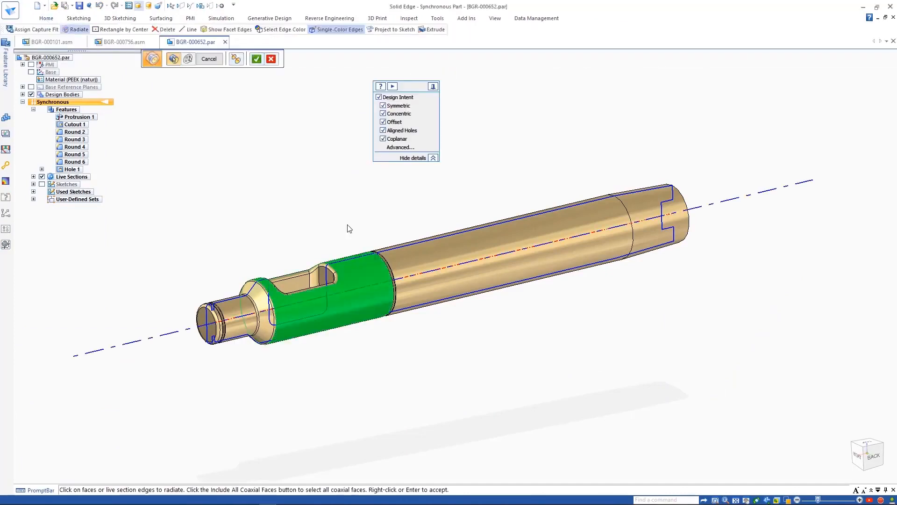
click(236, 59)
click(614, 216)
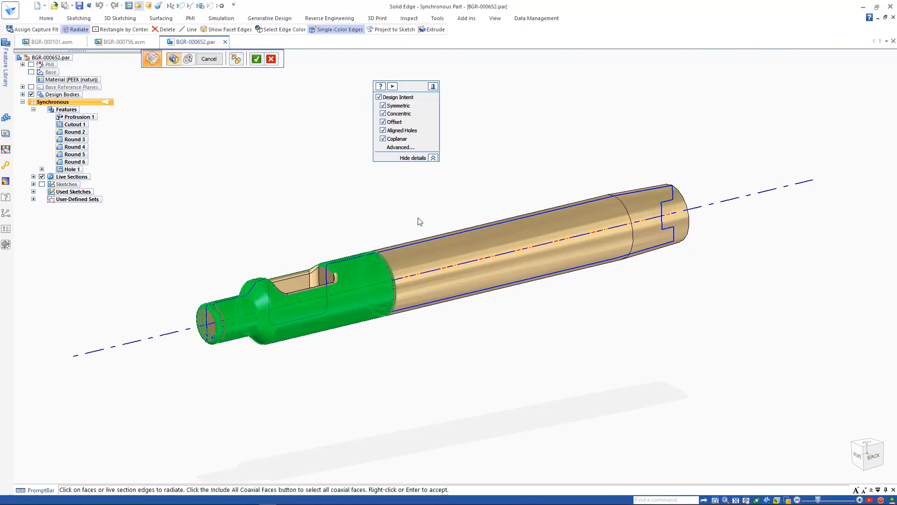
scroll(347, 316, up, 5)
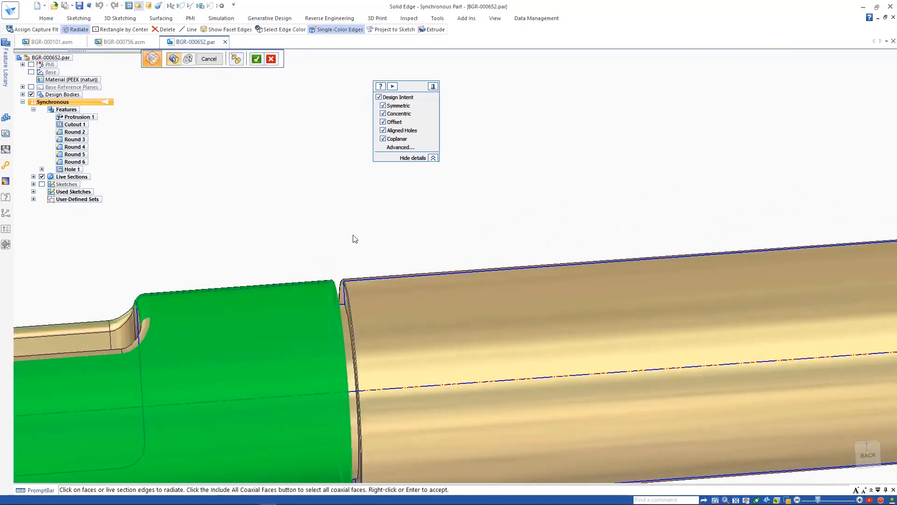
scroll(354, 239, down, 5)
right_click(410, 255)
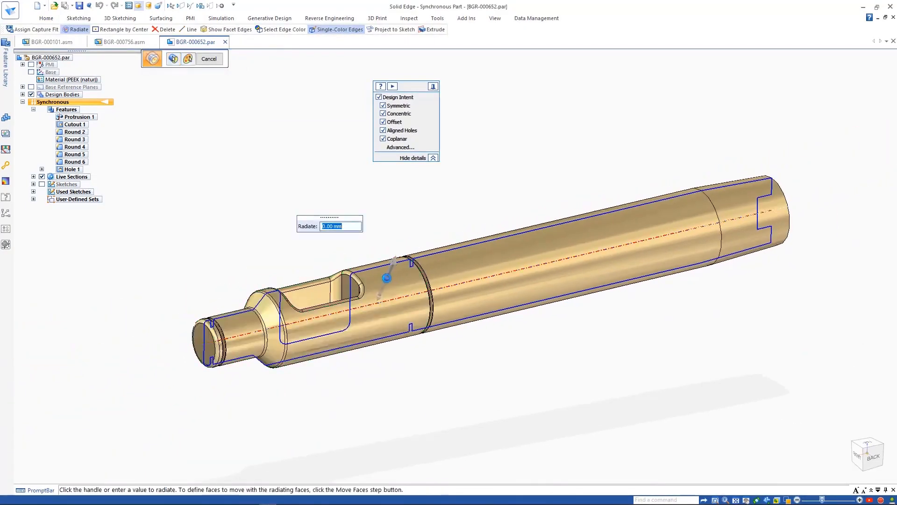
Define Cutout 1 as a group moving with the radiating faces and radiate the slotted shaft end freehand.
click(387, 277)
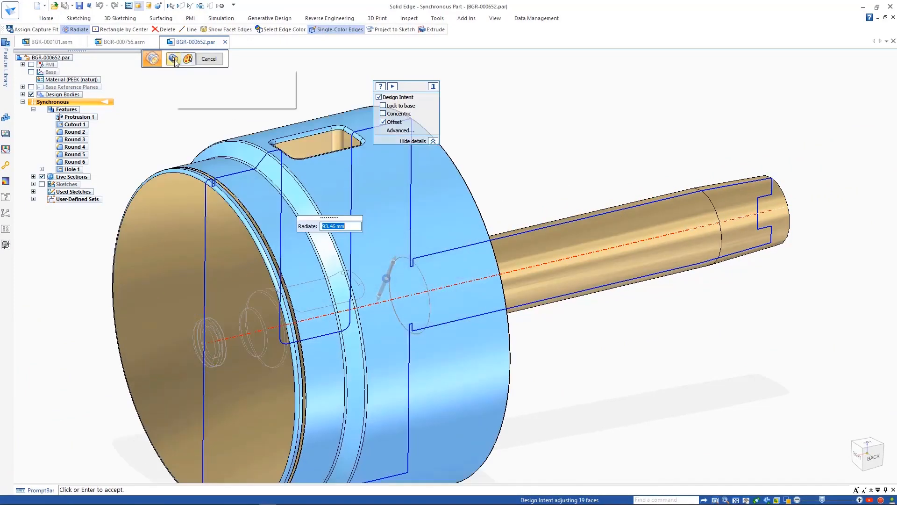
click(174, 60)
click(188, 58)
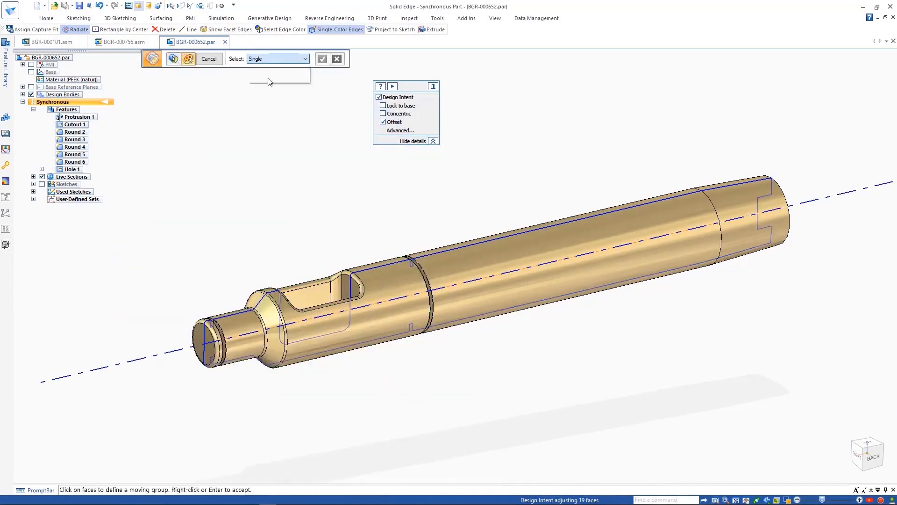
click(268, 78)
middle_drag(301, 199, 319, 252)
right_click(321, 292)
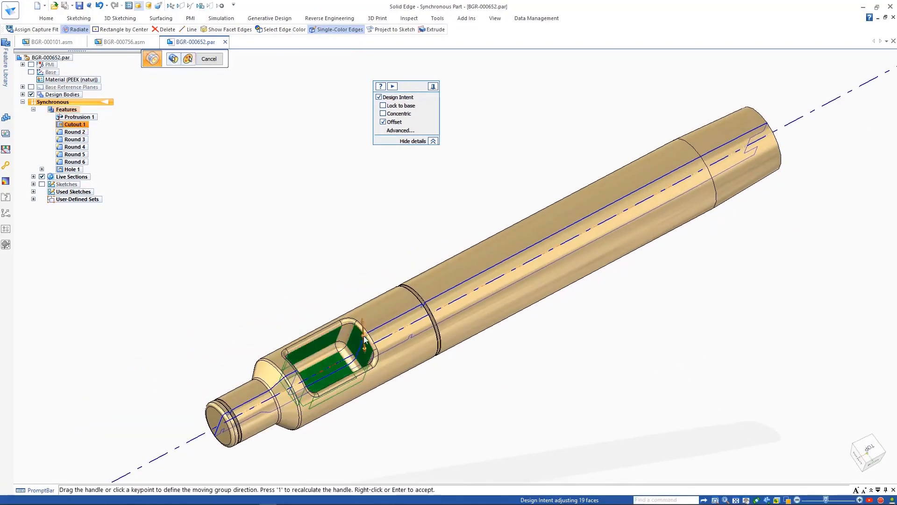
middle_drag(322, 292, 332, 239)
right_click(331, 235)
right_click(331, 236)
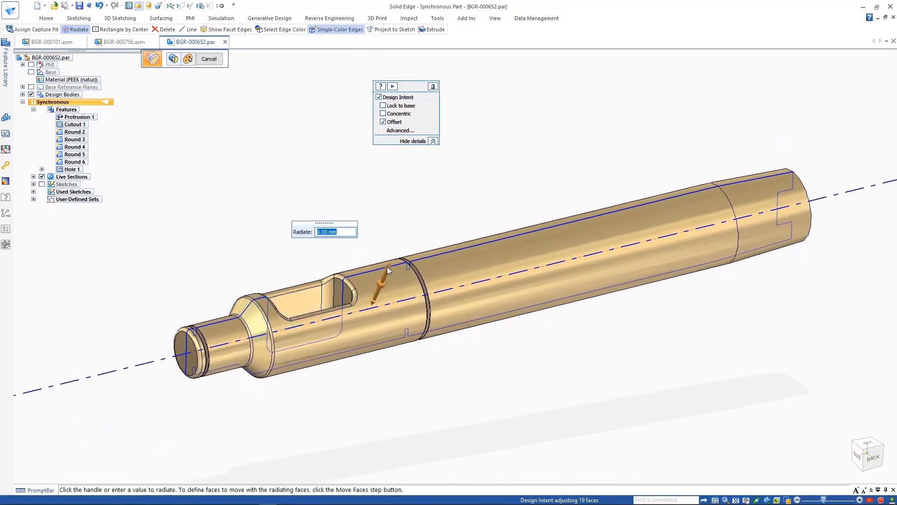
click(387, 272)
click(382, 281)
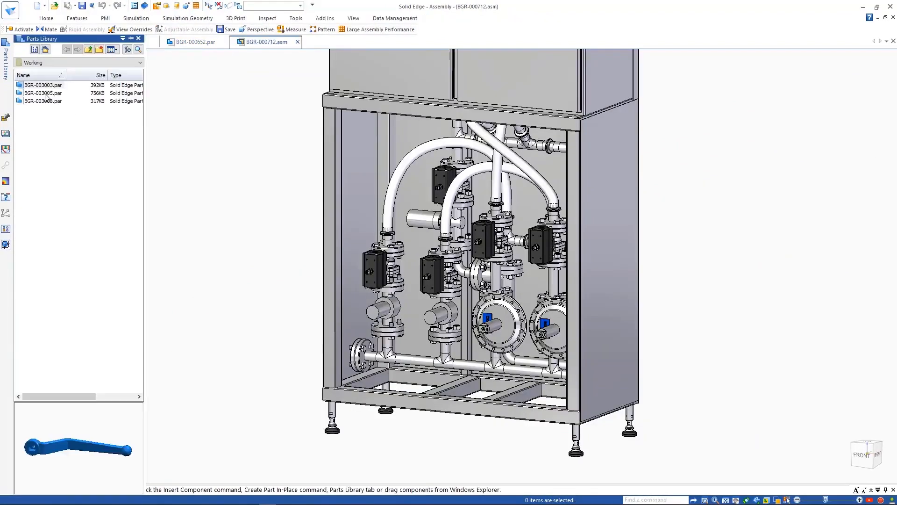
Open the handwheel BGR-003005.par from the parts library in its own window and start Assign Capture Fit.
right_click(47, 94)
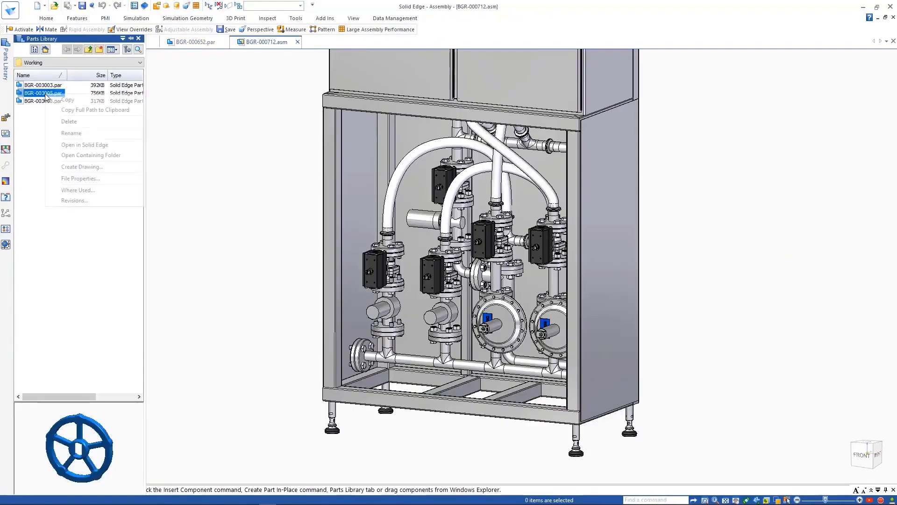
click(80, 144)
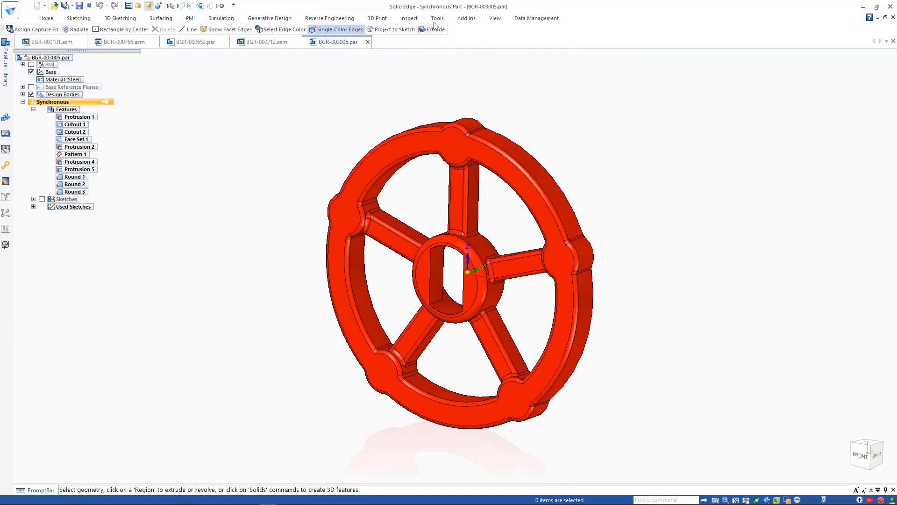
click(436, 19)
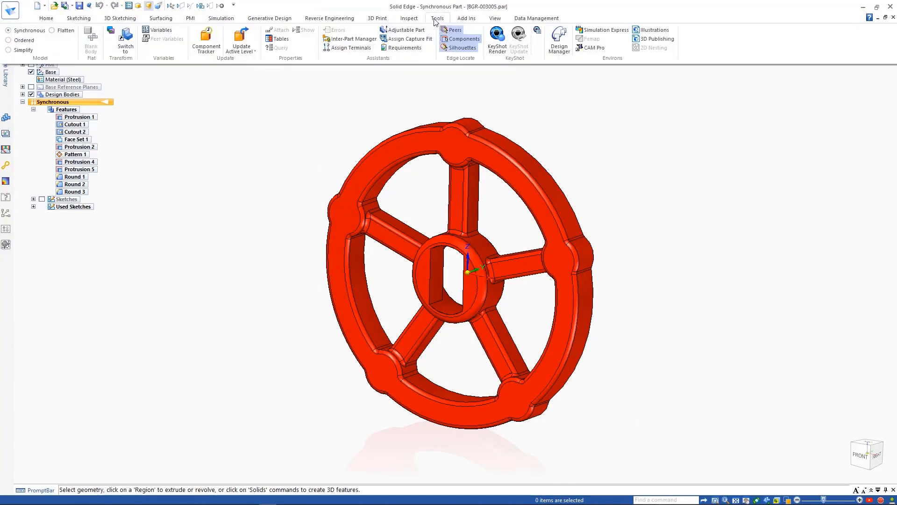
click(413, 41)
Add a Planar Align relationship on the flat face of the hub cutout to the handwheel's Reducing Valve group.
click(793, 213)
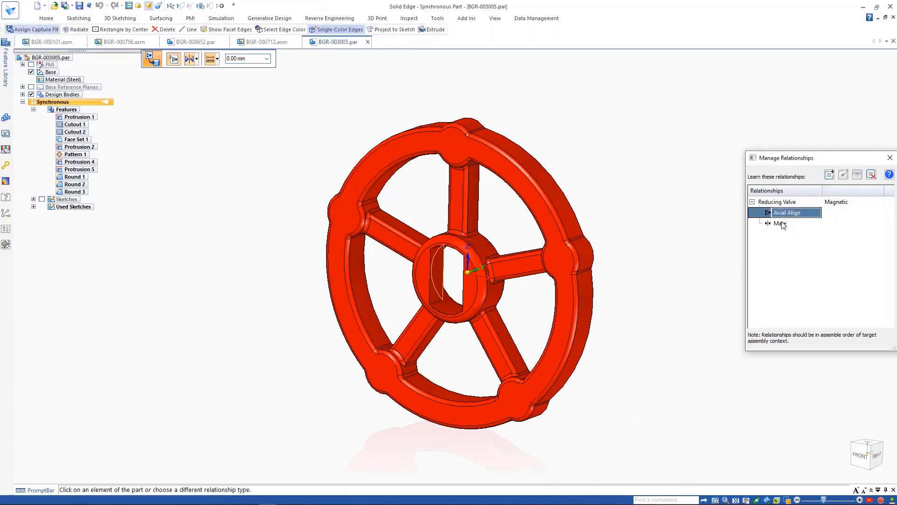
click(793, 202)
click(844, 172)
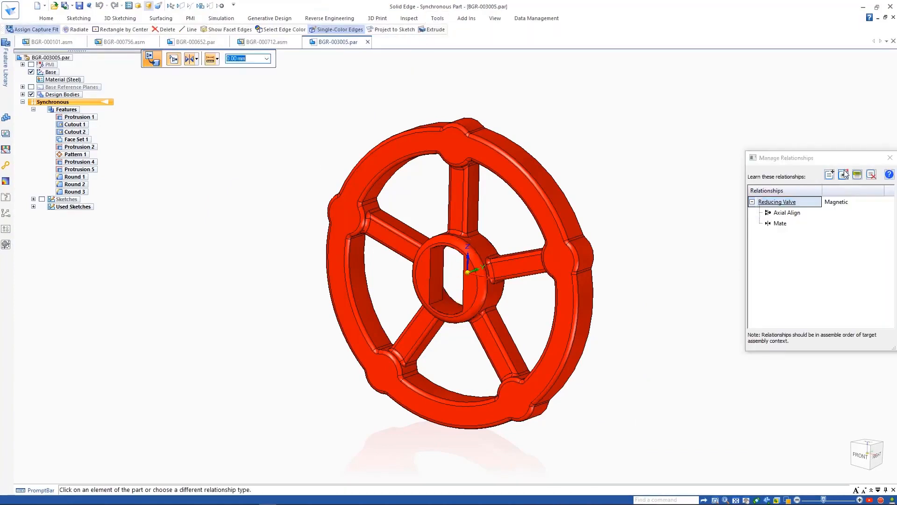
click(197, 58)
click(203, 86)
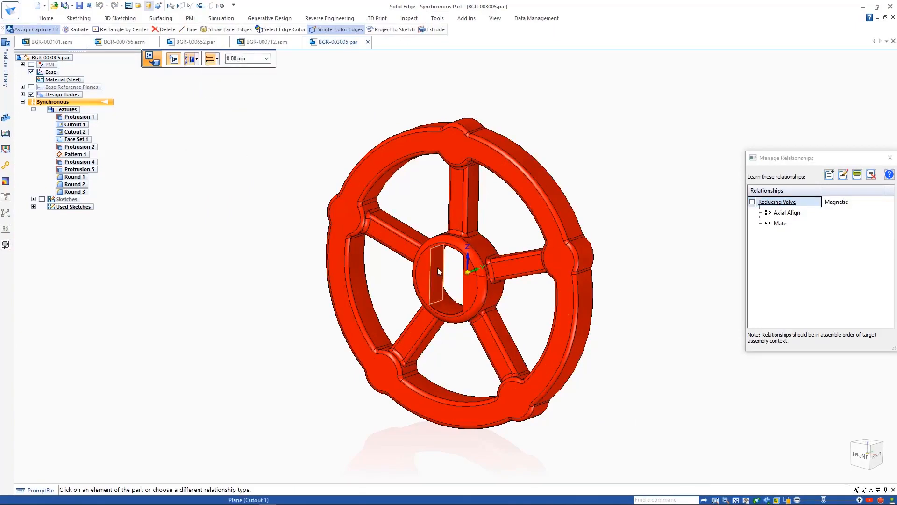
key(Escape)
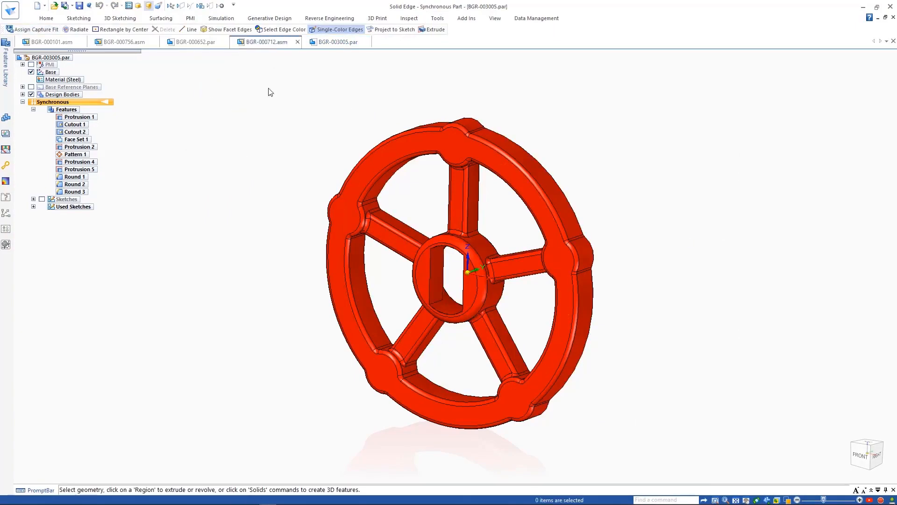
Return to BGR-000712.asm and place handwheel BGR-003005.par on the two reducing valve spindles using its Reducing Valve relationships.
click(8, 71)
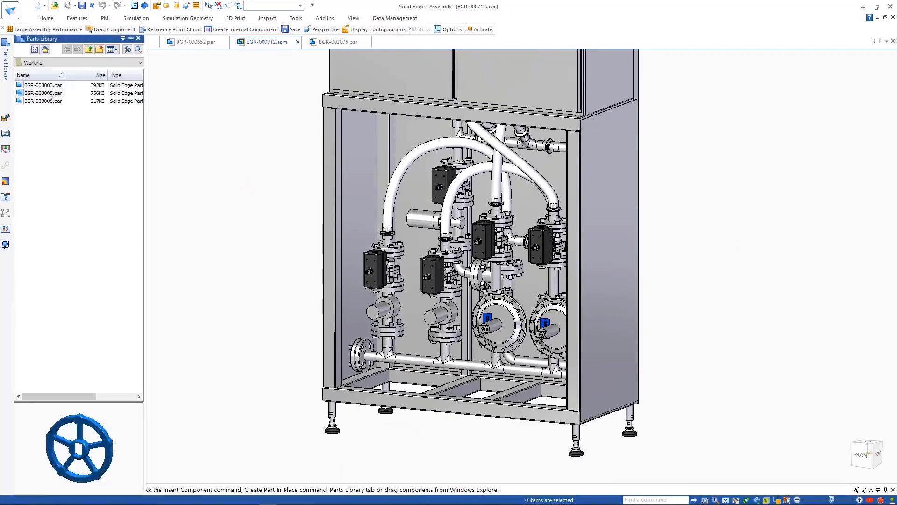
click(784, 157)
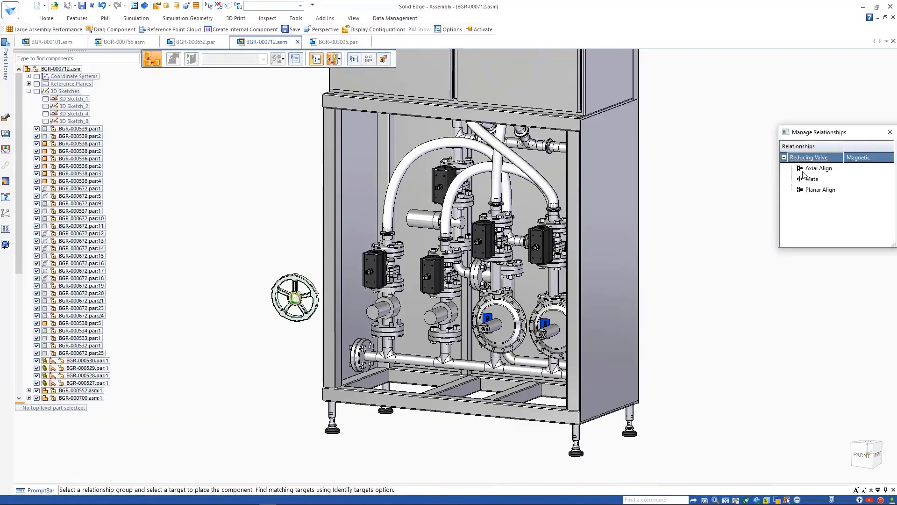
click(812, 170)
click(814, 179)
click(819, 191)
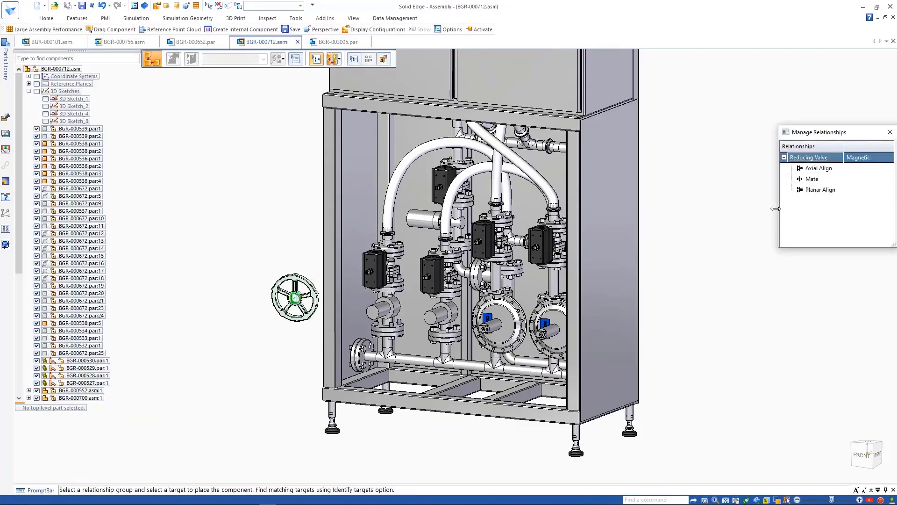
click(484, 328)
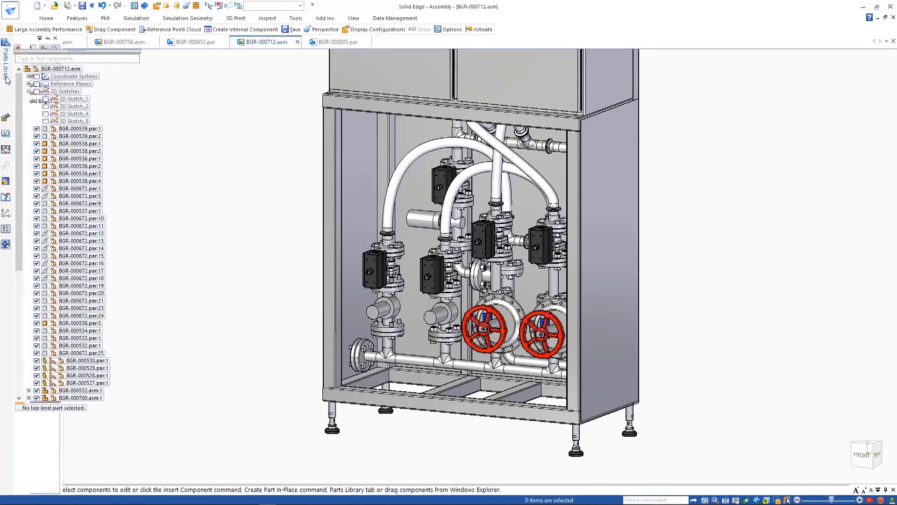
Insert the lever BGR-003003.par, identify its matching targets and place it on all the black valve actuators.
click(5, 61)
drag(270, 274, 270, 272)
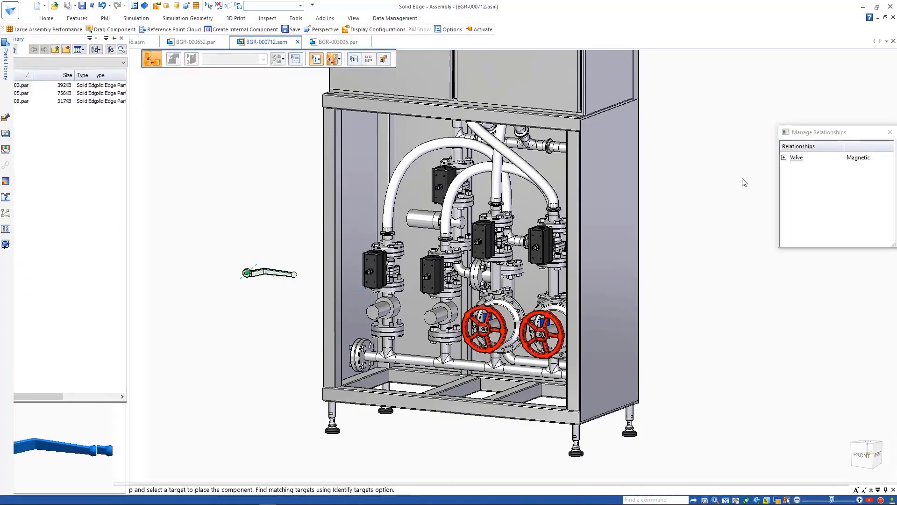
click(354, 60)
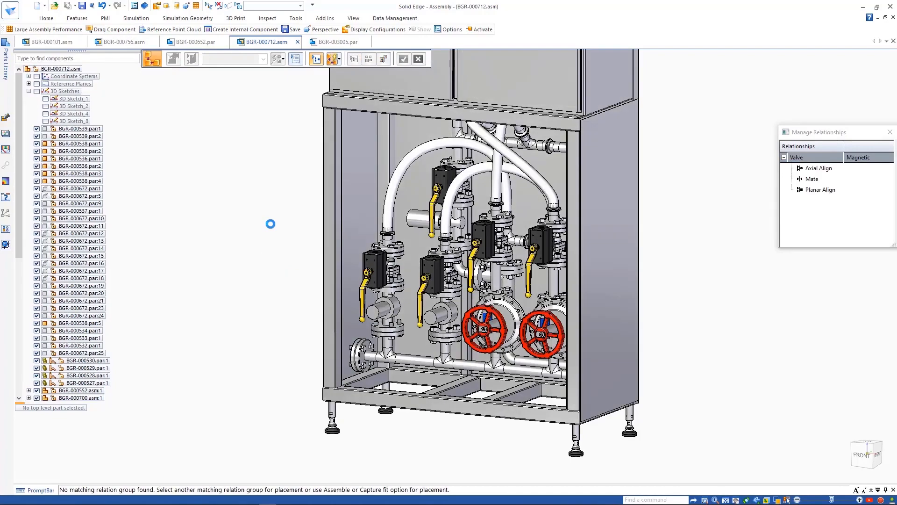
Insert nut BGR-003008.par, identify its matching targets and filter them by component to keep only the leftmost pipe line's flange locations.
click(6, 66)
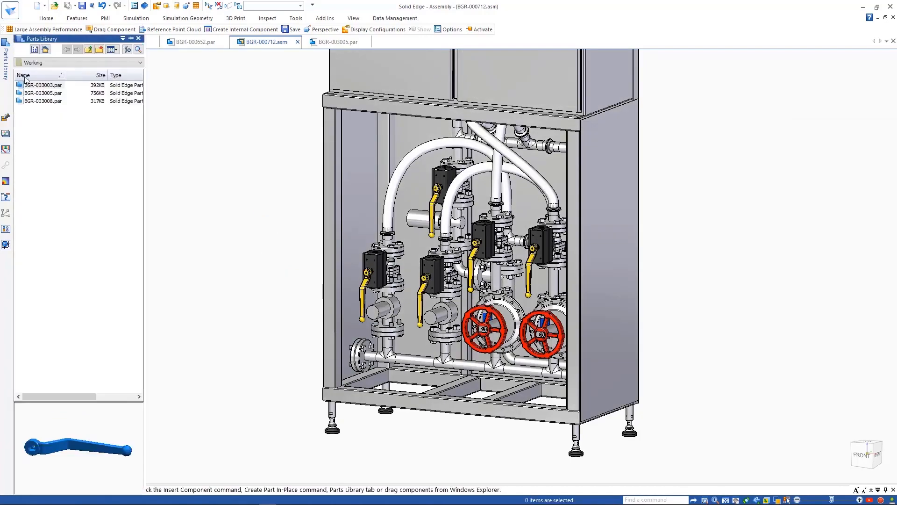
drag(41, 103, 259, 268)
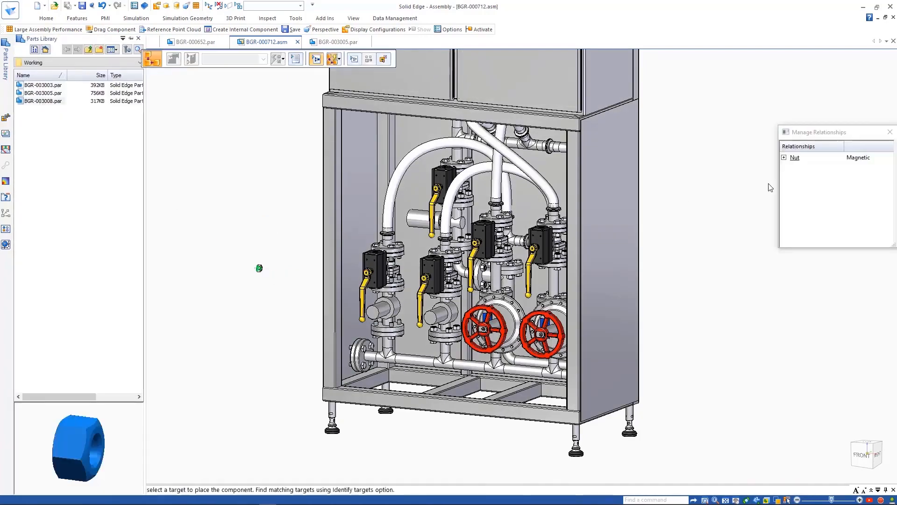
click(785, 158)
click(354, 59)
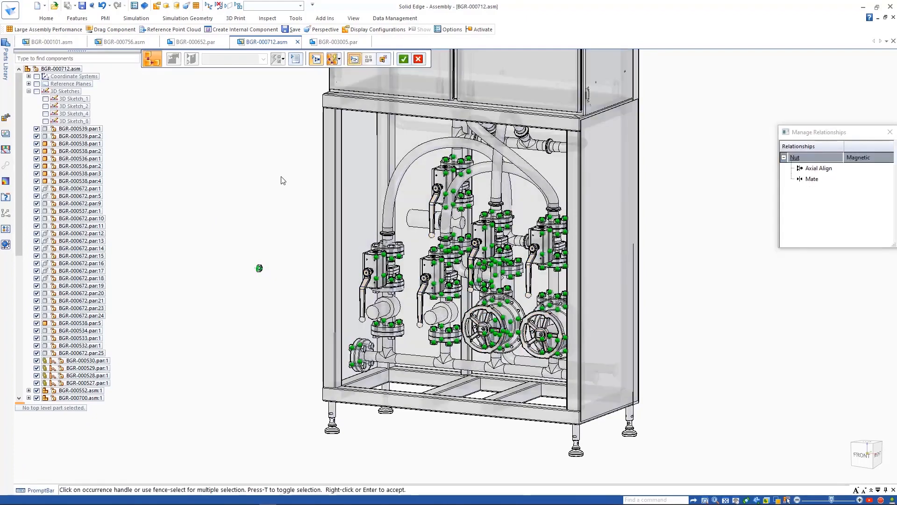
click(384, 60)
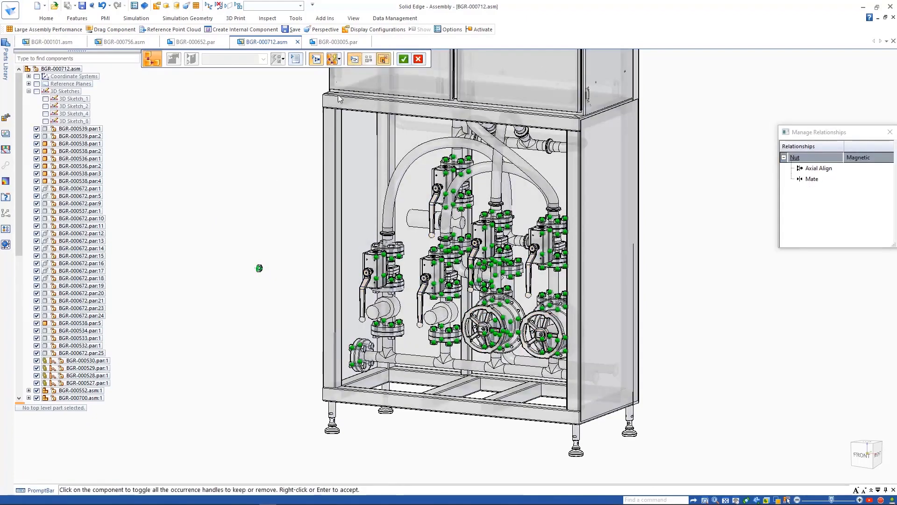
click(351, 229)
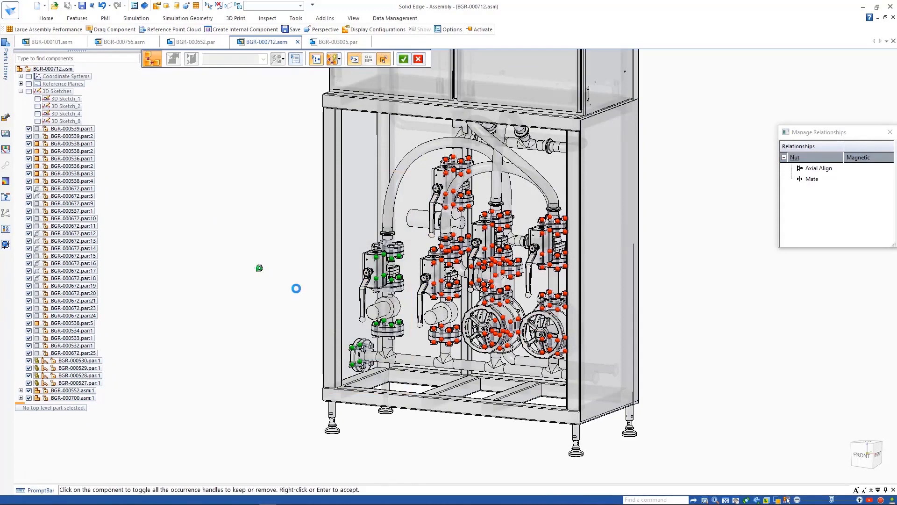
Return to BGR-000101.asm and show the 01-All Parts configuration with Large Assembly Performance turned on.
click(53, 42)
click(298, 7)
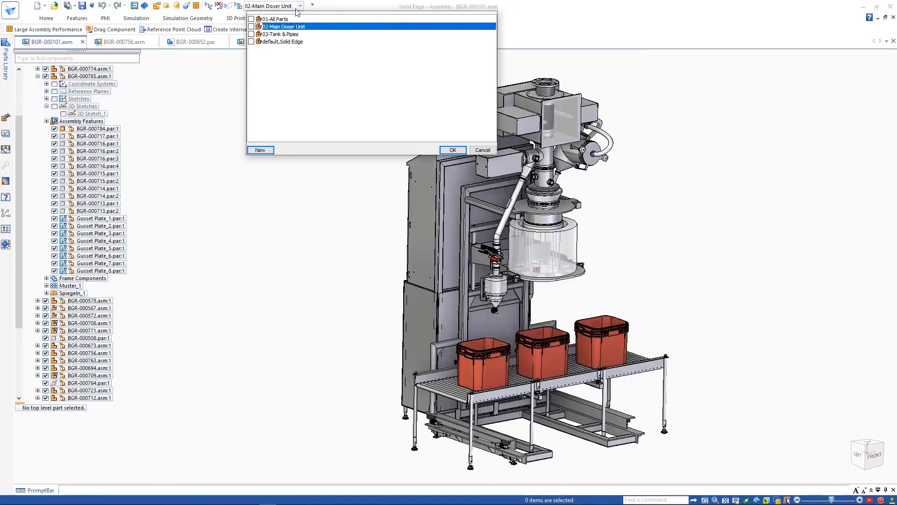
double_click(275, 19)
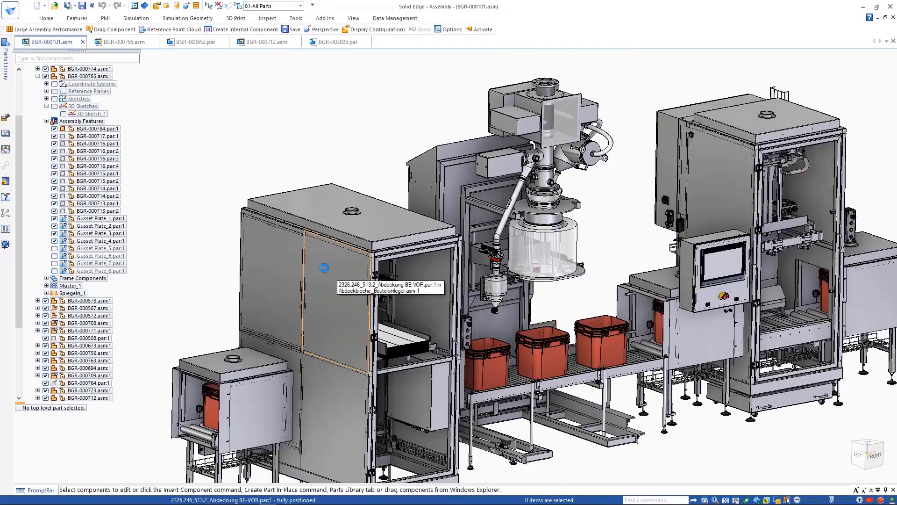
click(48, 30)
scroll(258, 116, down, 3)
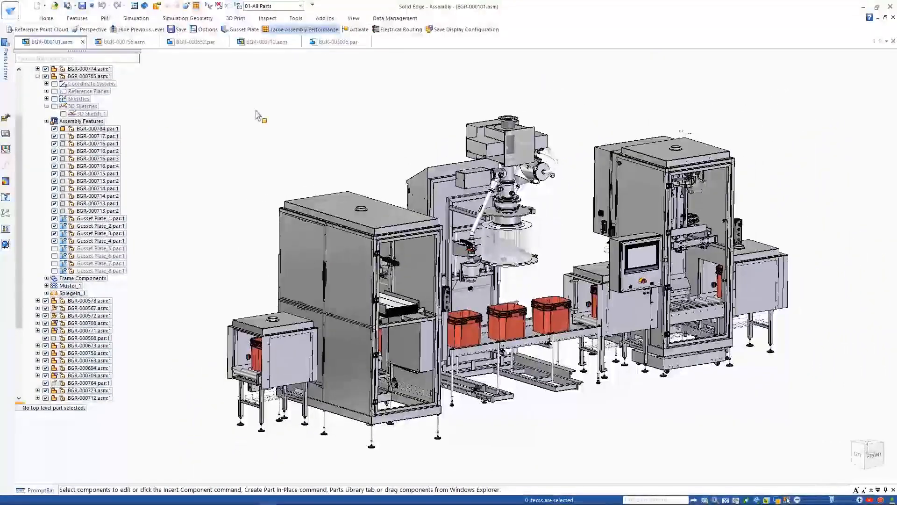
Insert the point cloud file Factory.pts into the assembly with Medium density and Automatic point size.
click(297, 19)
click(311, 49)
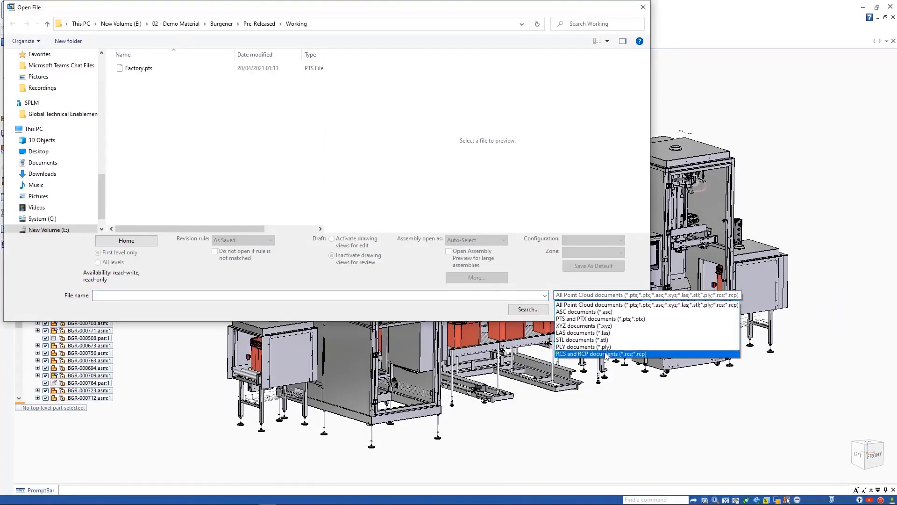
click(139, 67)
click(575, 309)
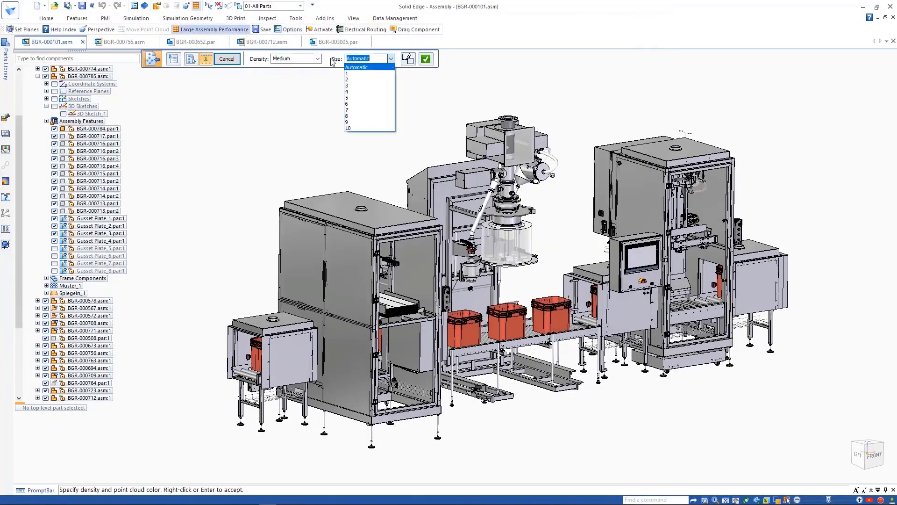
click(426, 60)
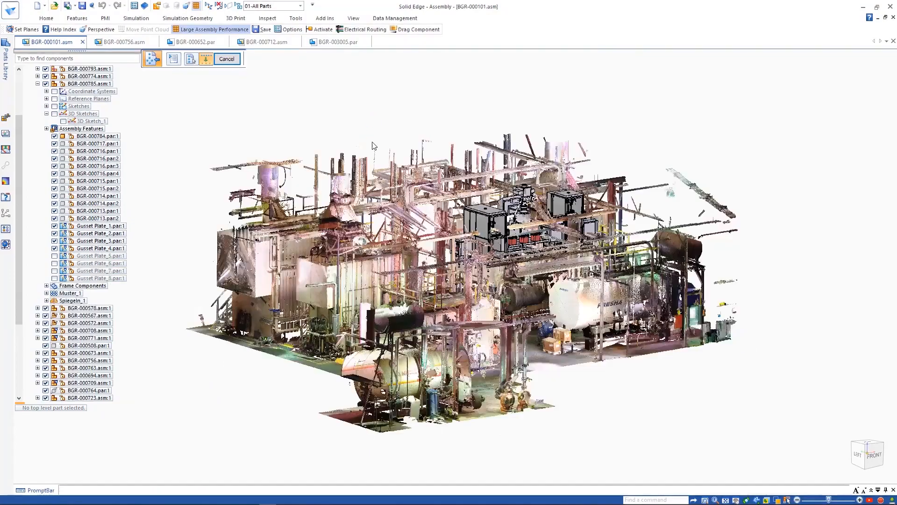
Move the factory point cloud vertically and horizontally so the dosing machine stands on the open factory floor between the tanks.
key(ctrl+f)
key(Return)
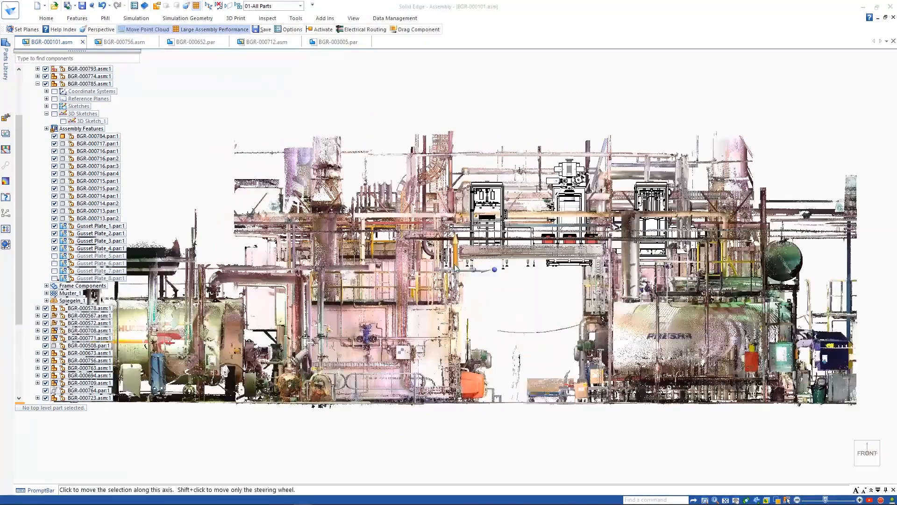
click(548, 265)
key(ctrl+j)
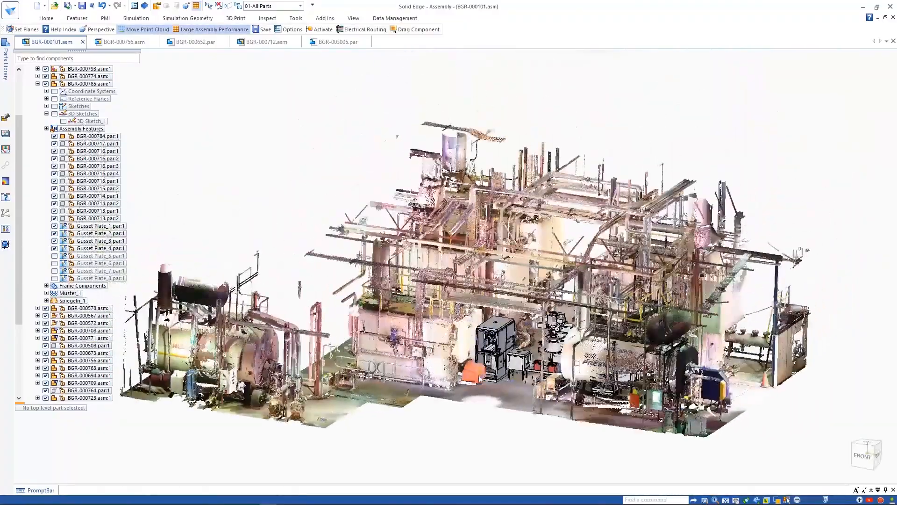
click(519, 357)
middle_drag(382, 211, 377, 82)
key(Escape)
Set clipping planes from a machine face to cut away the rear part of the factory point cloud.
click(359, 19)
click(176, 40)
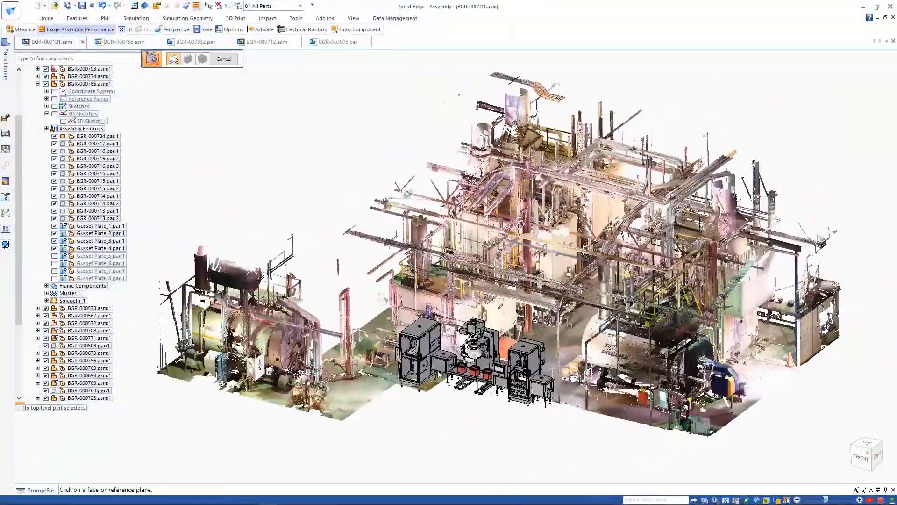
click(447, 361)
click(584, 262)
click(242, 429)
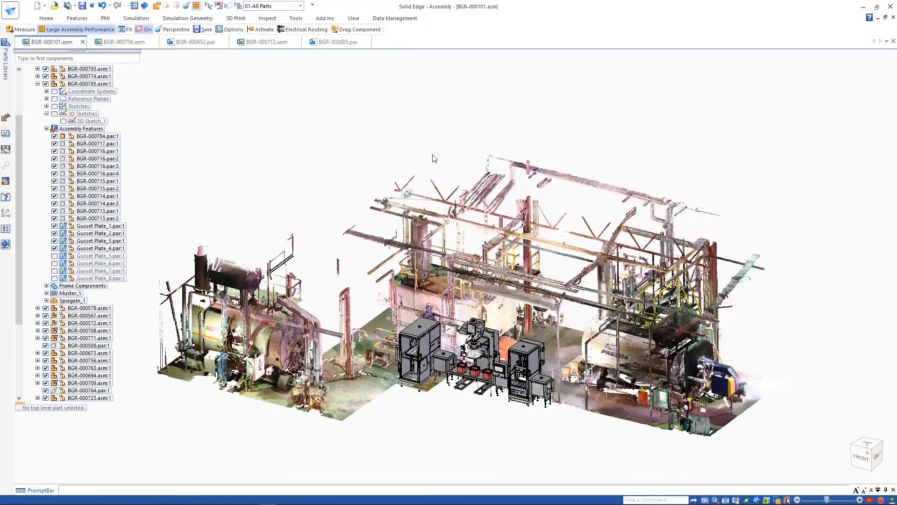
Switch the assembly to the display configuration that includes the storage tank and its connecting pipeline.
middle_drag(433, 157, 411, 179)
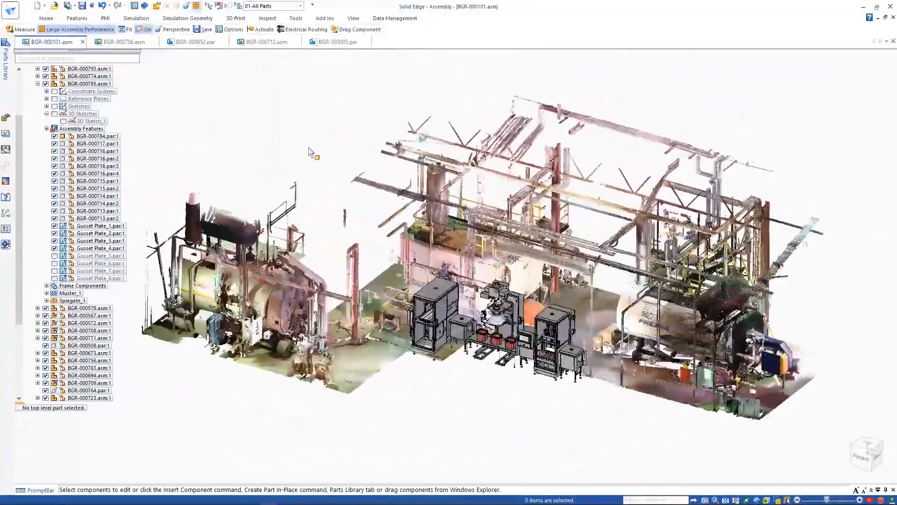
click(300, 7)
click(279, 33)
click(452, 154)
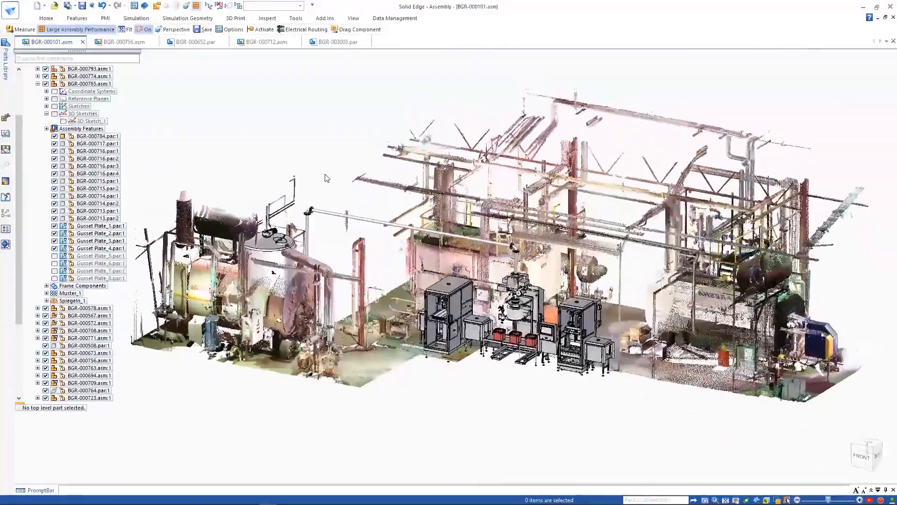
Set the 5000 mm Base relationship offset of tank BGR-000500.asm to 1000.00 mm.
drag(19, 258, 20, 334)
click(74, 391)
click(66, 430)
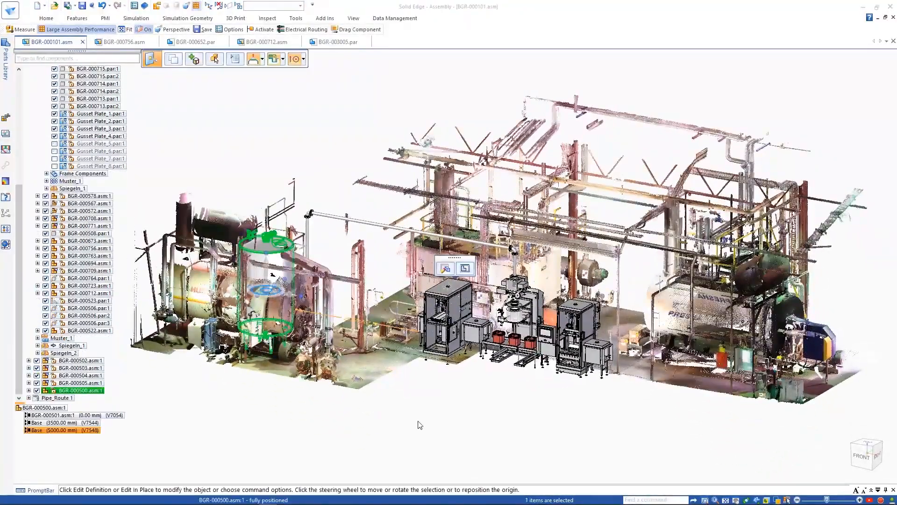
text(1000.00)
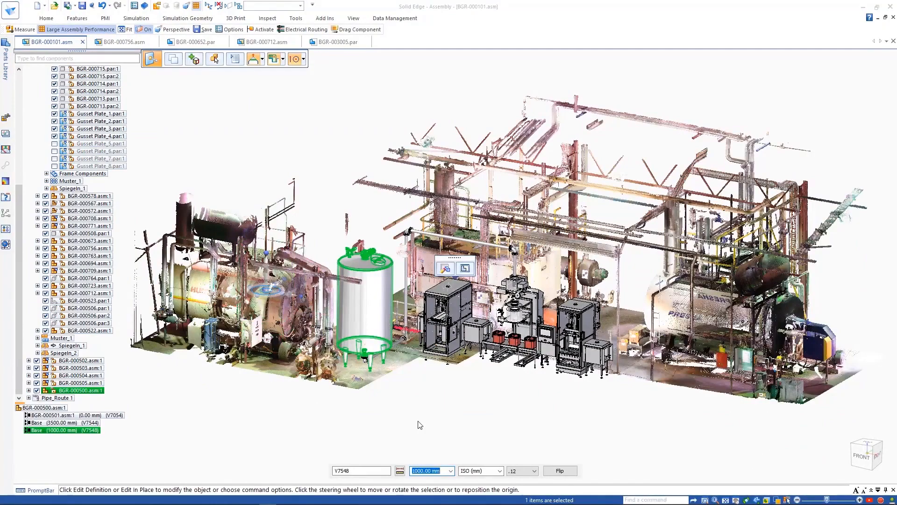
click(418, 421)
Measure the distance between the flange at the pipe elbow and the overhead beam in the point cloud, using the front view.
click(853, 464)
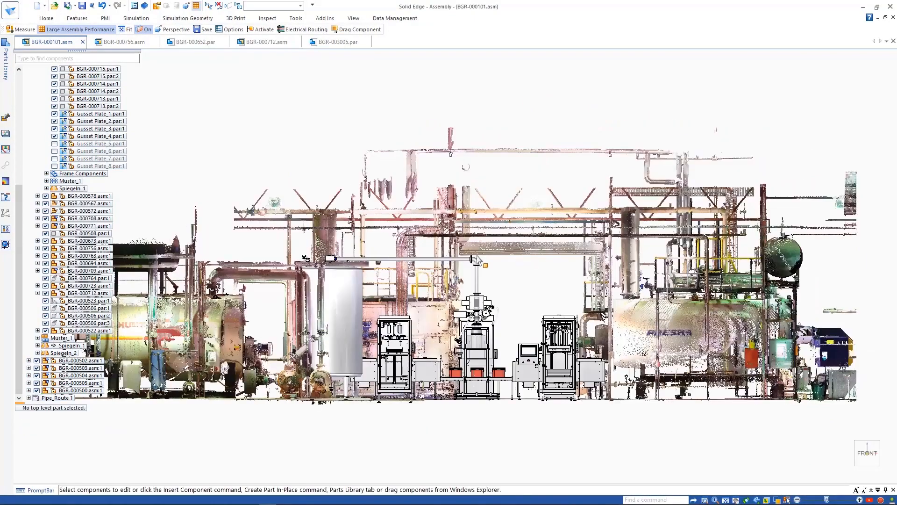
scroll(475, 263, up, 6)
click(267, 19)
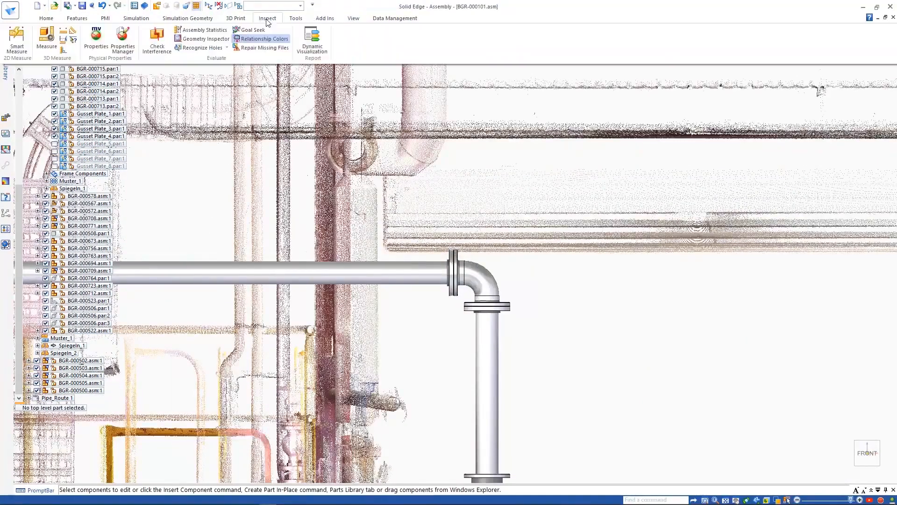
click(17, 38)
click(491, 251)
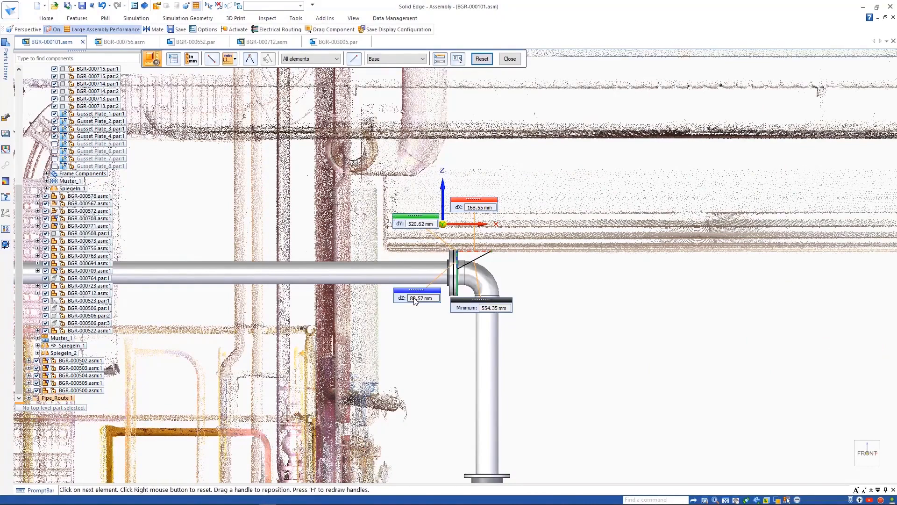
key(Escape)
Set the length of the vertical pipe segment below the elbow to 850 mm through the dimensions of the top-level 3D Sketch_1.
drag(19, 243, 13, 95)
click(64, 99)
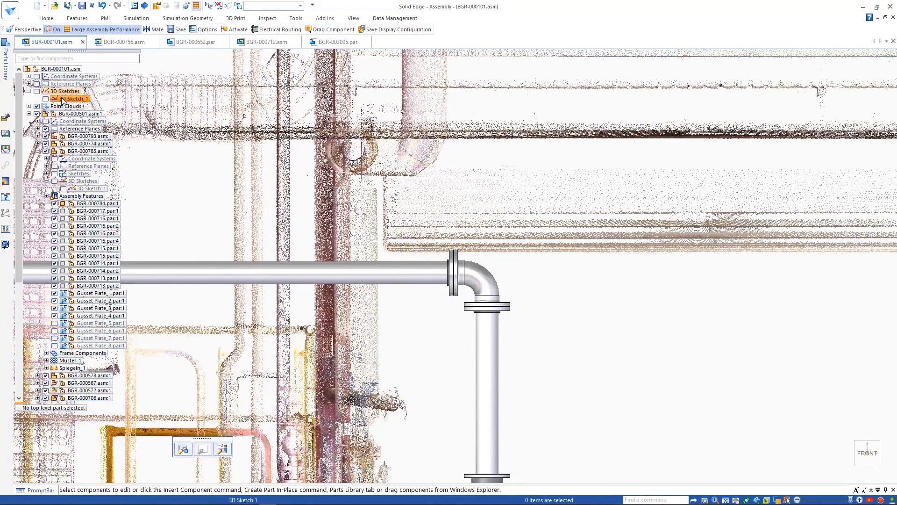
click(222, 449)
click(776, 377)
text(850)
key(Return)
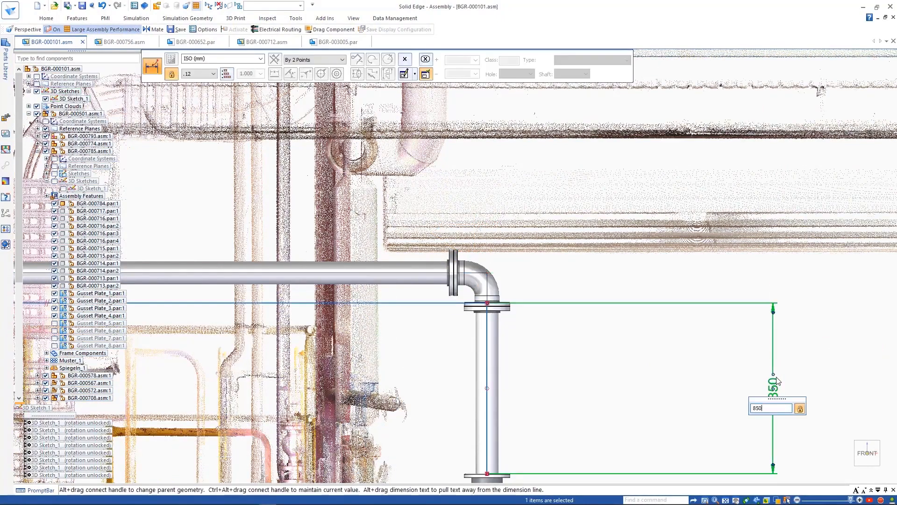
click(538, 356)
key(ctrl+i)
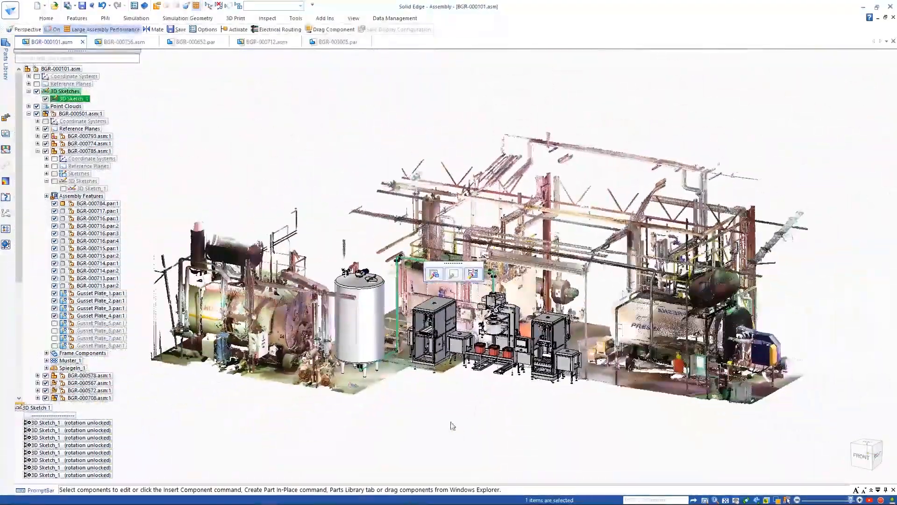
click(452, 424)
Turn off the clipping planes and hide the point cloud, leaving only the machine, tank and pipeline in a fitted view.
click(352, 17)
click(333, 46)
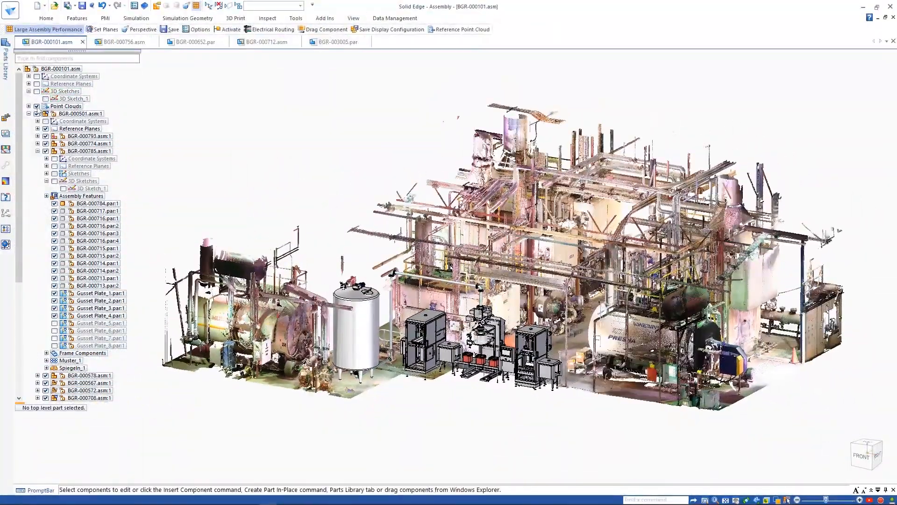
click(37, 106)
key(ctrl+f)
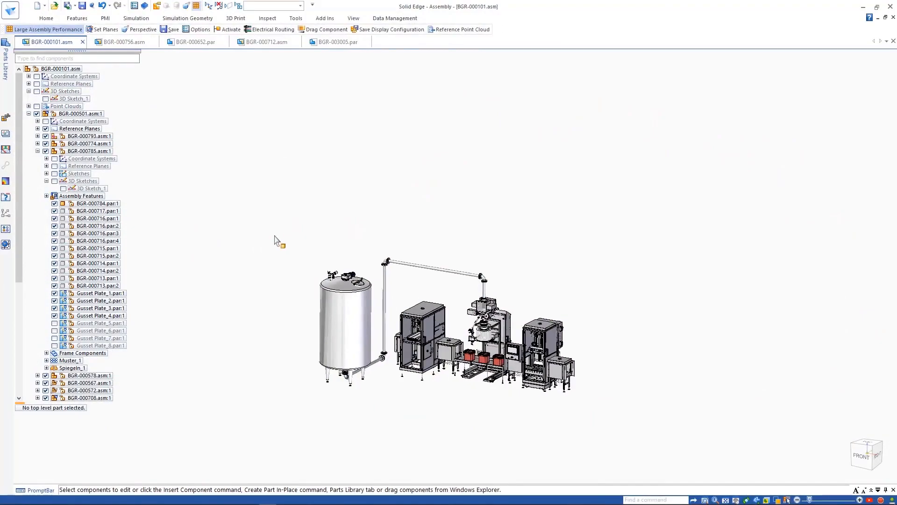